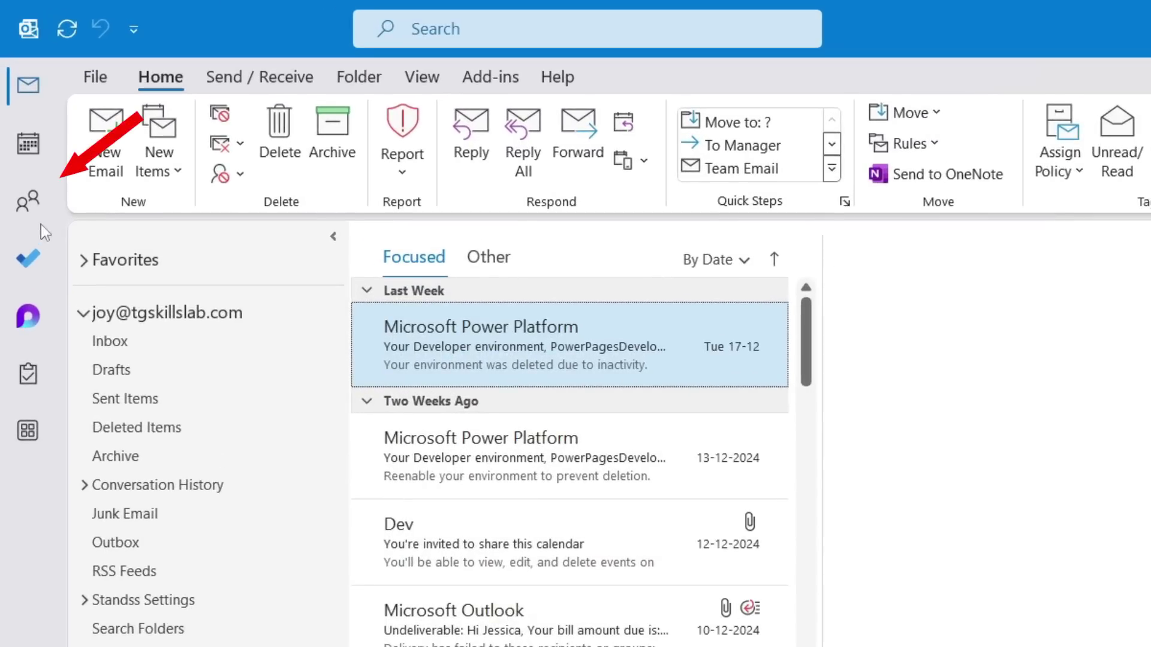
Show the Contacts folder's 33 saved contacts in Outlook's People view
mouse_move(22, 133)
click(40, 211)
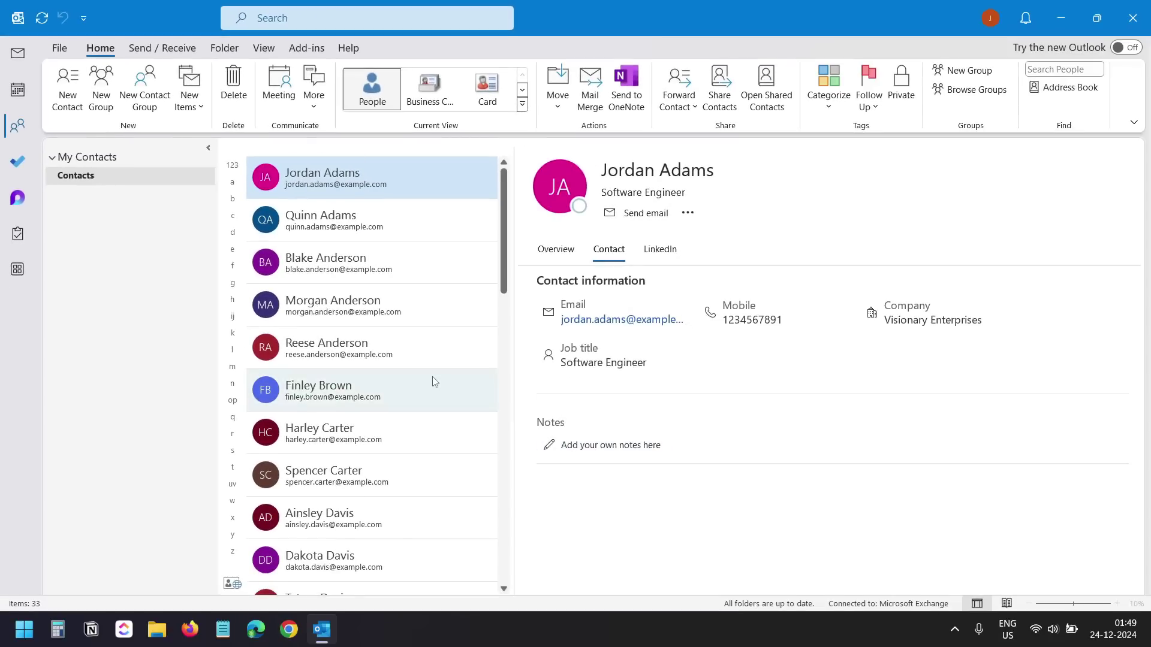
scroll(434, 382, down, 5)
scroll(432, 381, up, 5)
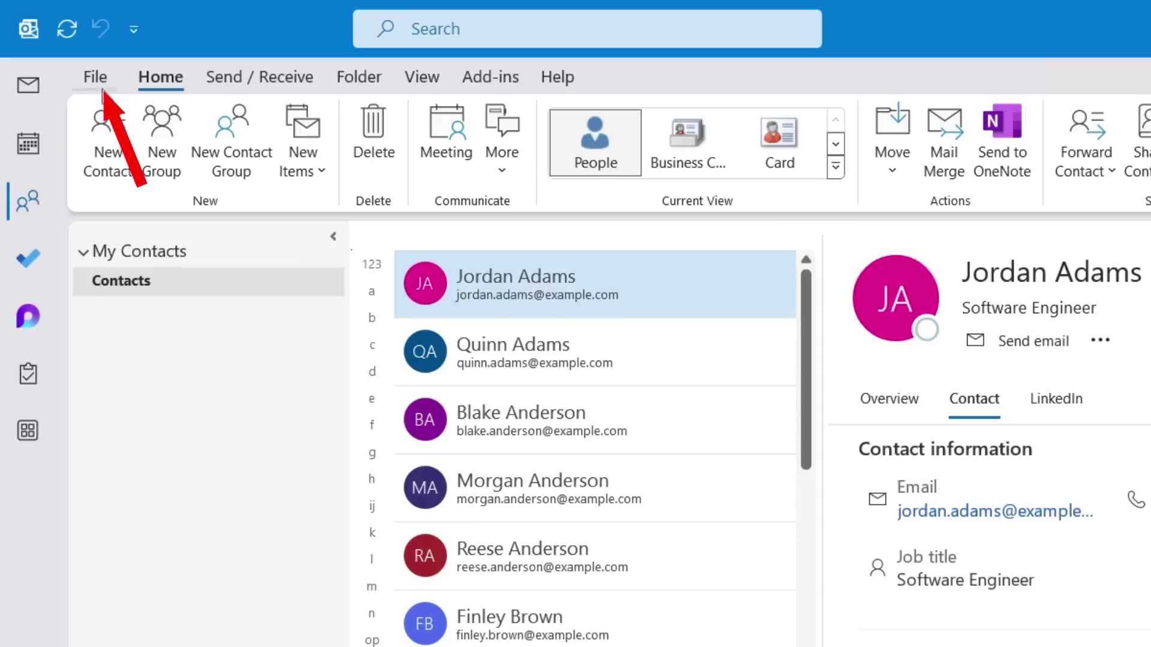
Launch the Import/Export wizard from File > Open & Export
click(106, 81)
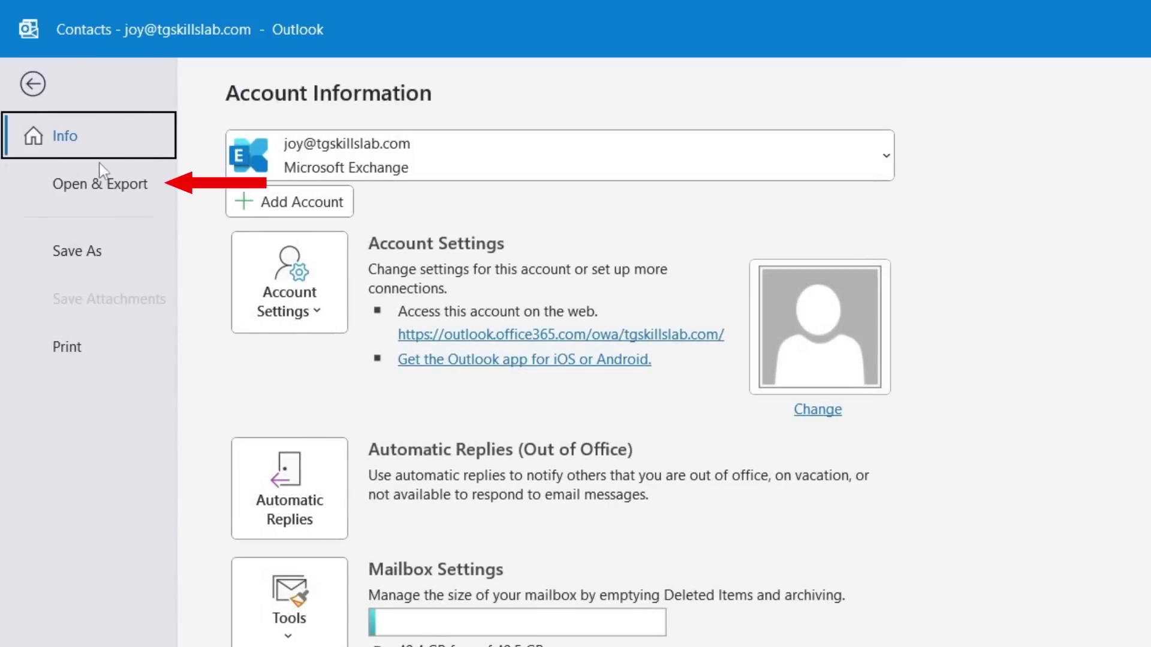
click(105, 184)
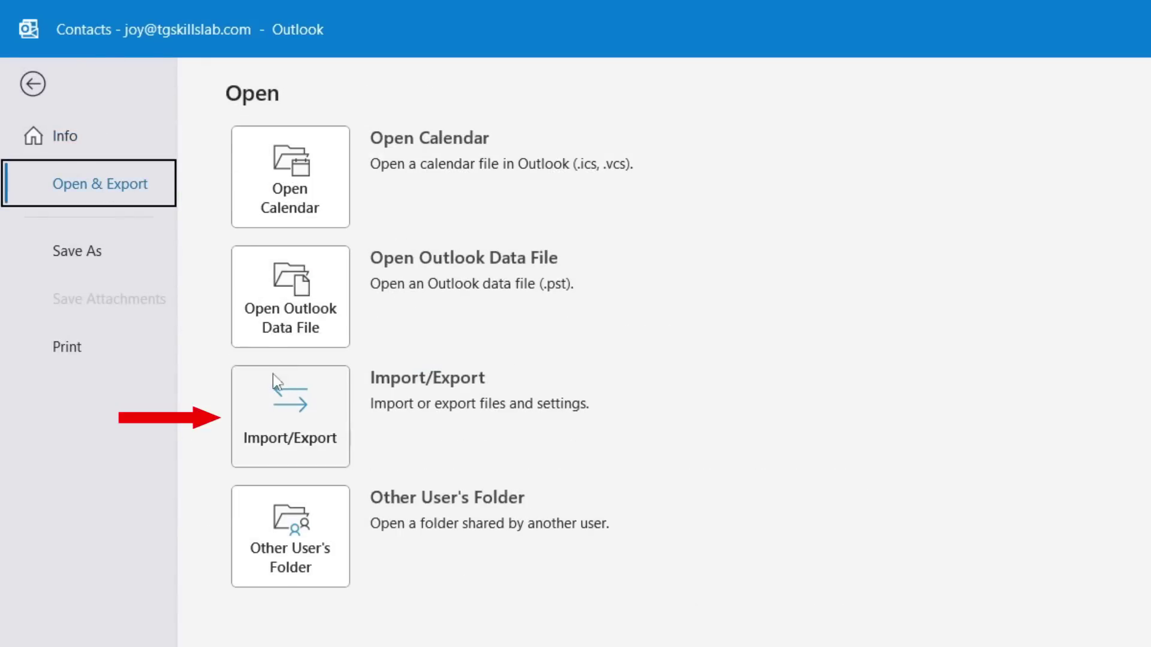
click(299, 401)
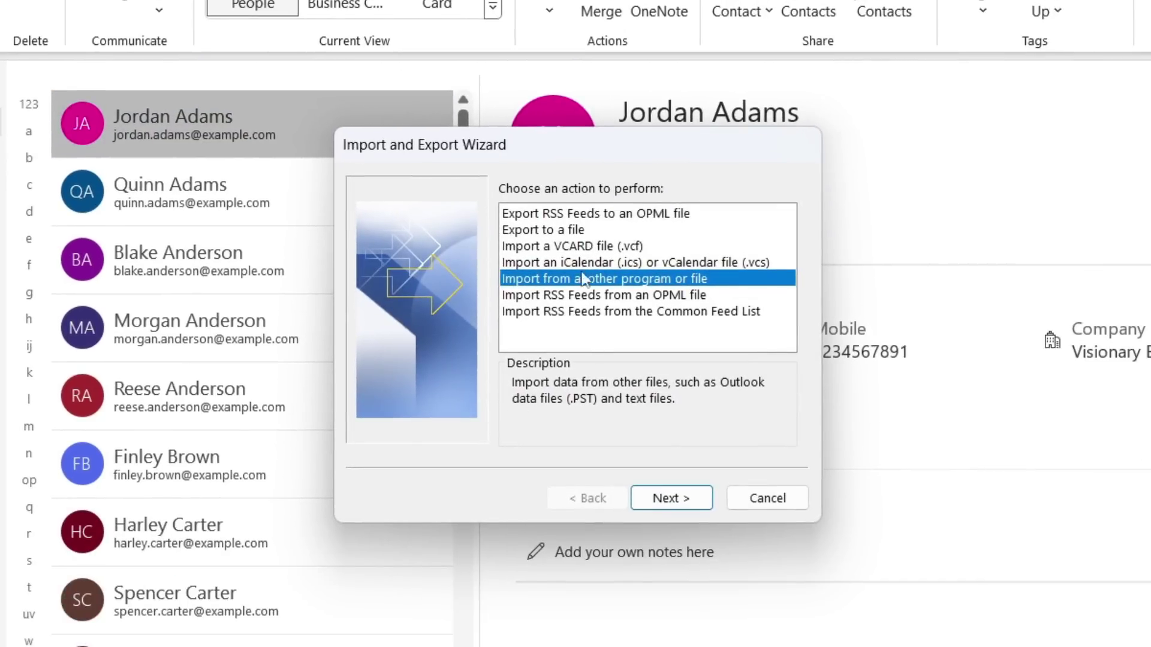
Set up an export to a Comma Separated Values file from the Contacts folder
click(557, 234)
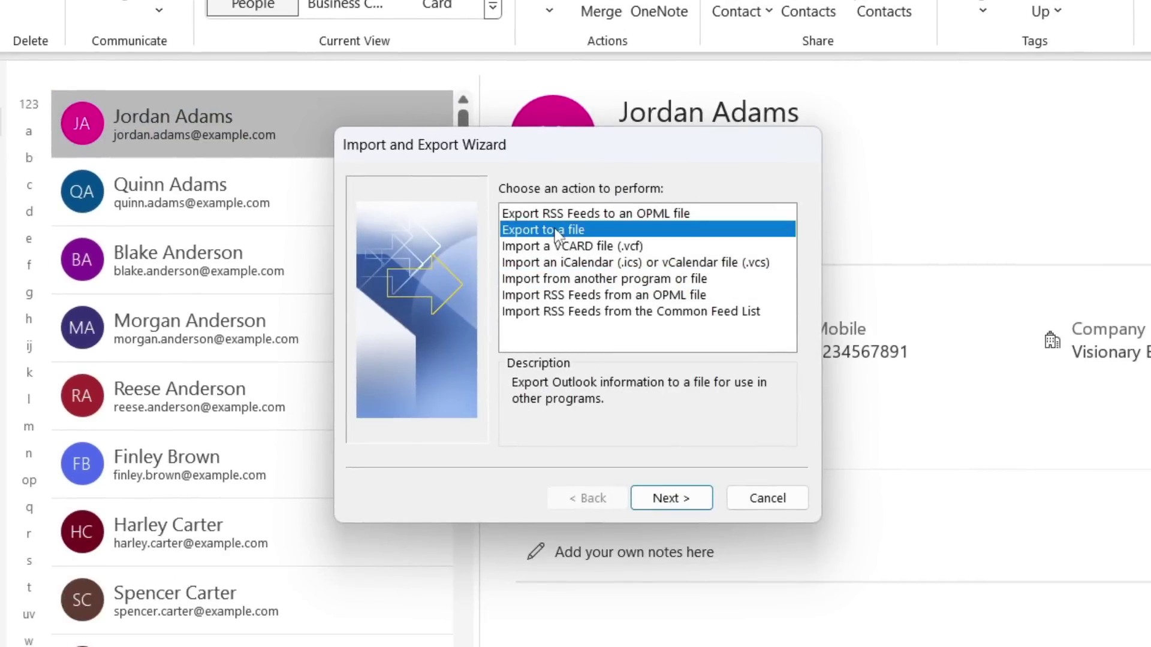
click(676, 498)
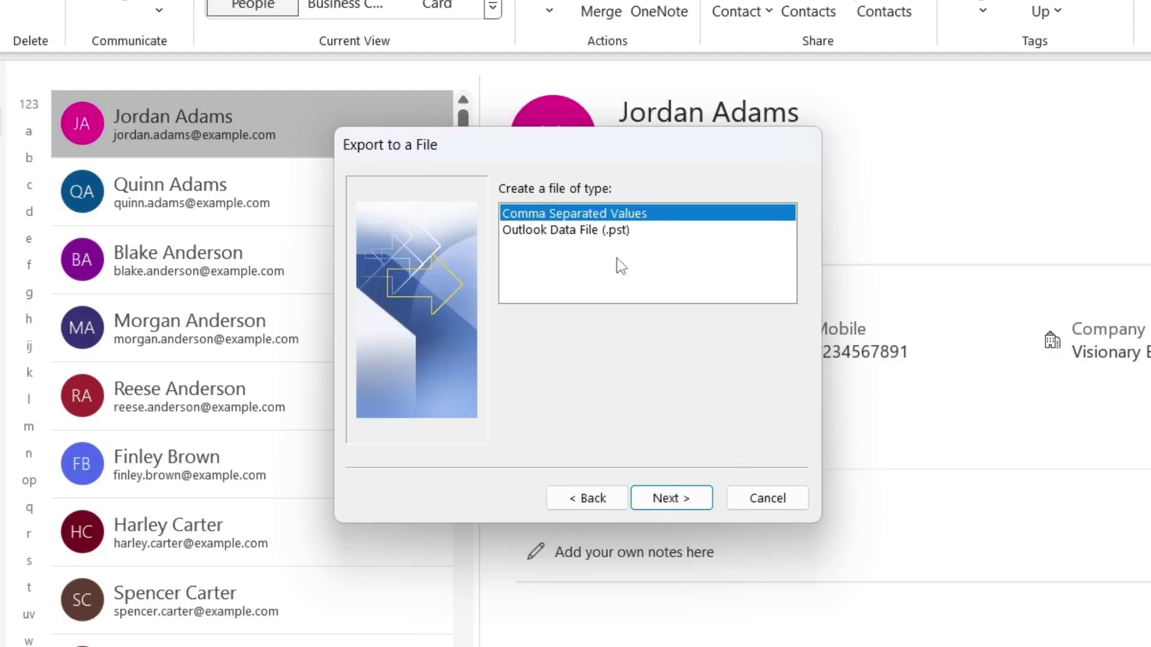
click(609, 235)
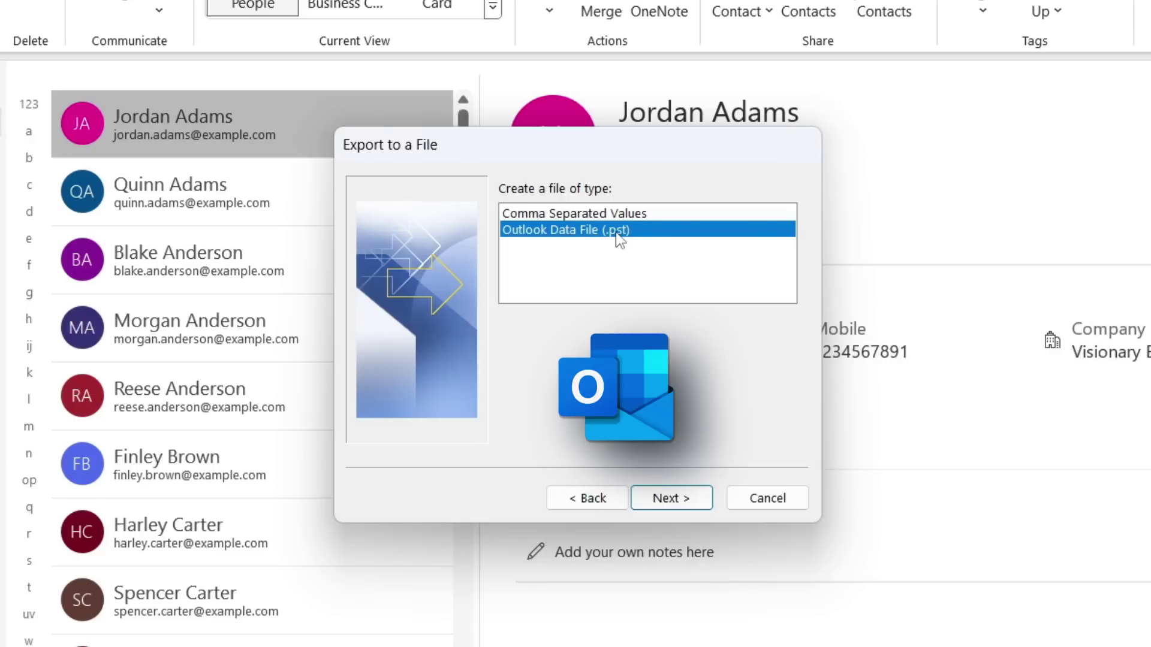
key(Up)
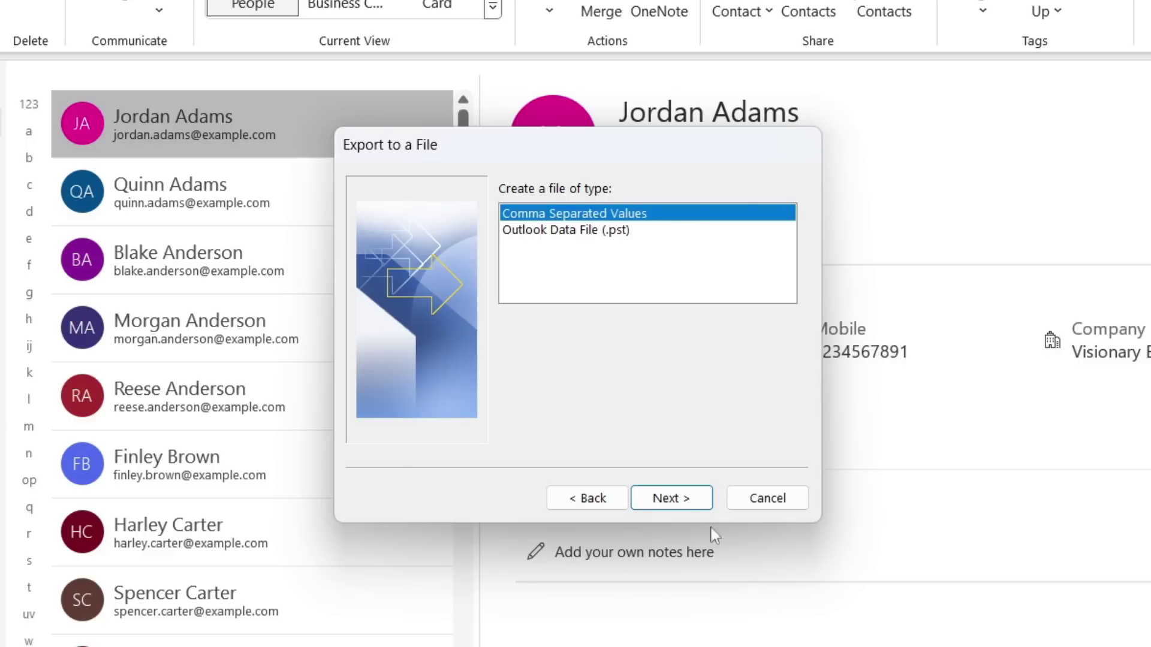
click(678, 499)
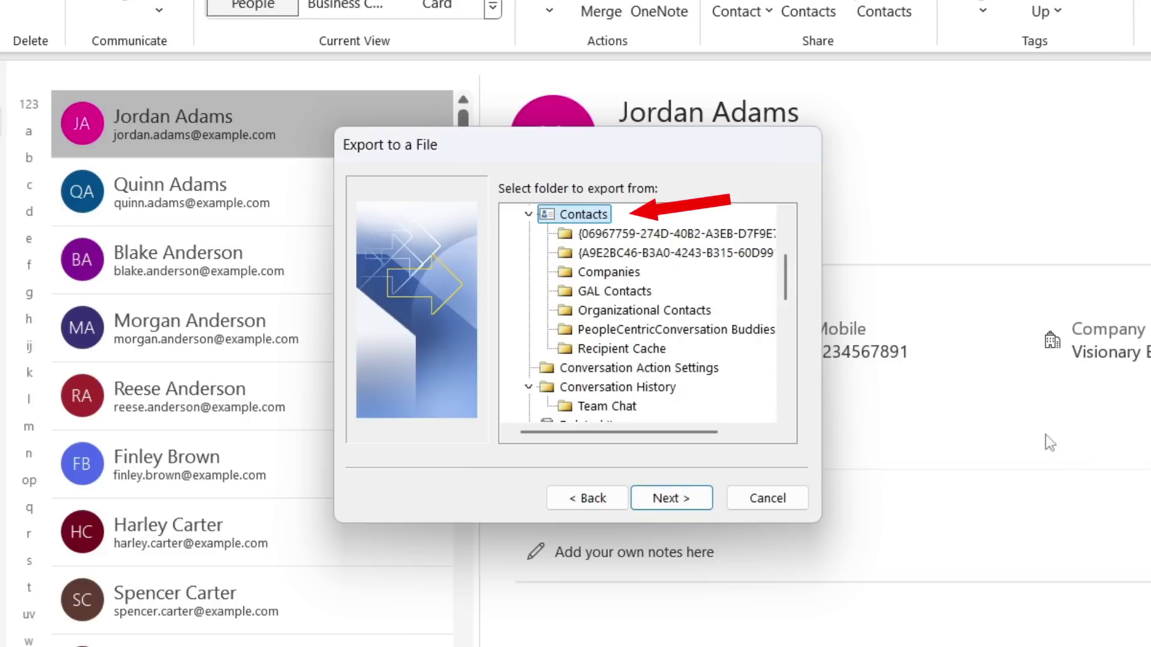
click(663, 498)
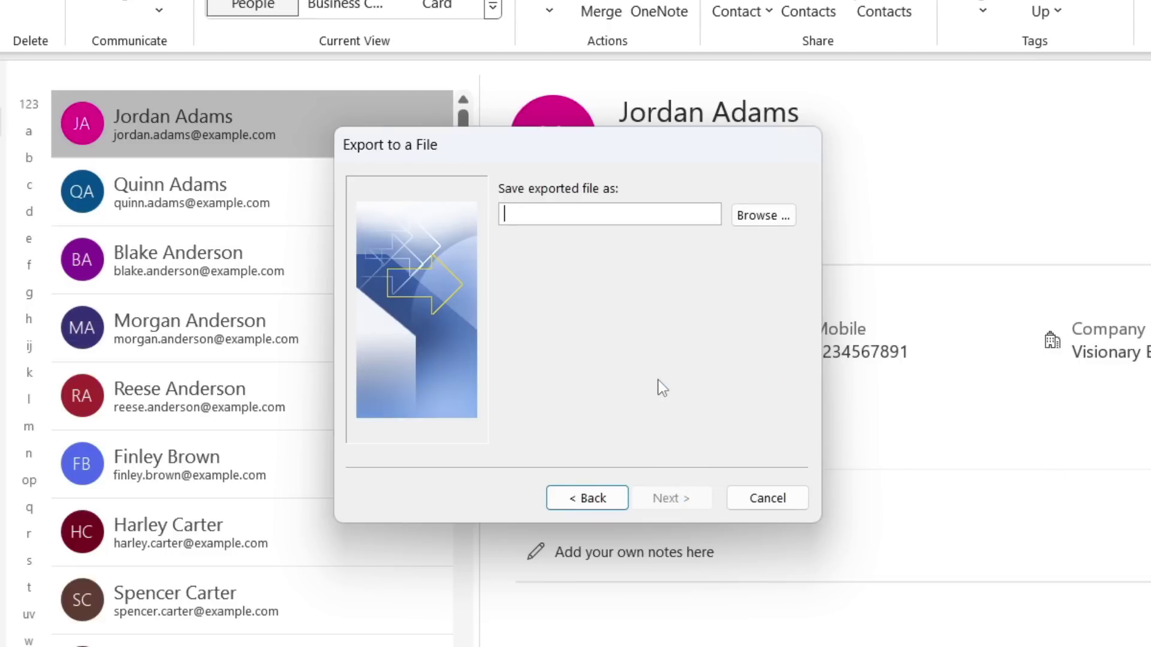
Save the export as 'contacts' in Downloads, run it, and open the file
click(762, 215)
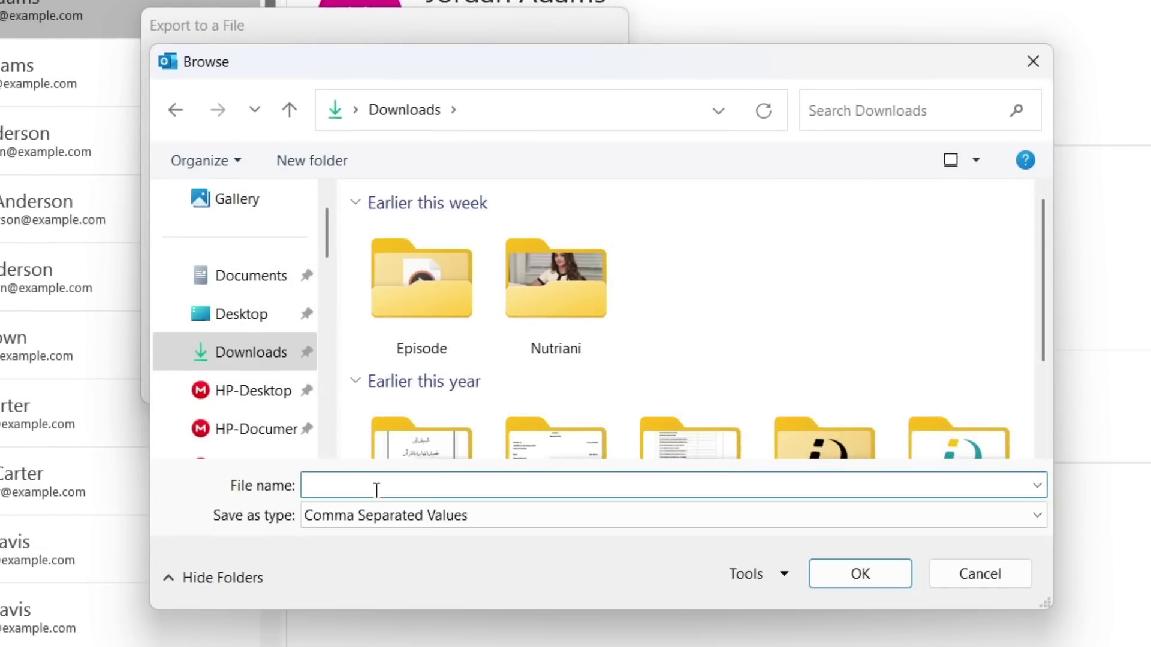
text(contacts)
click(839, 575)
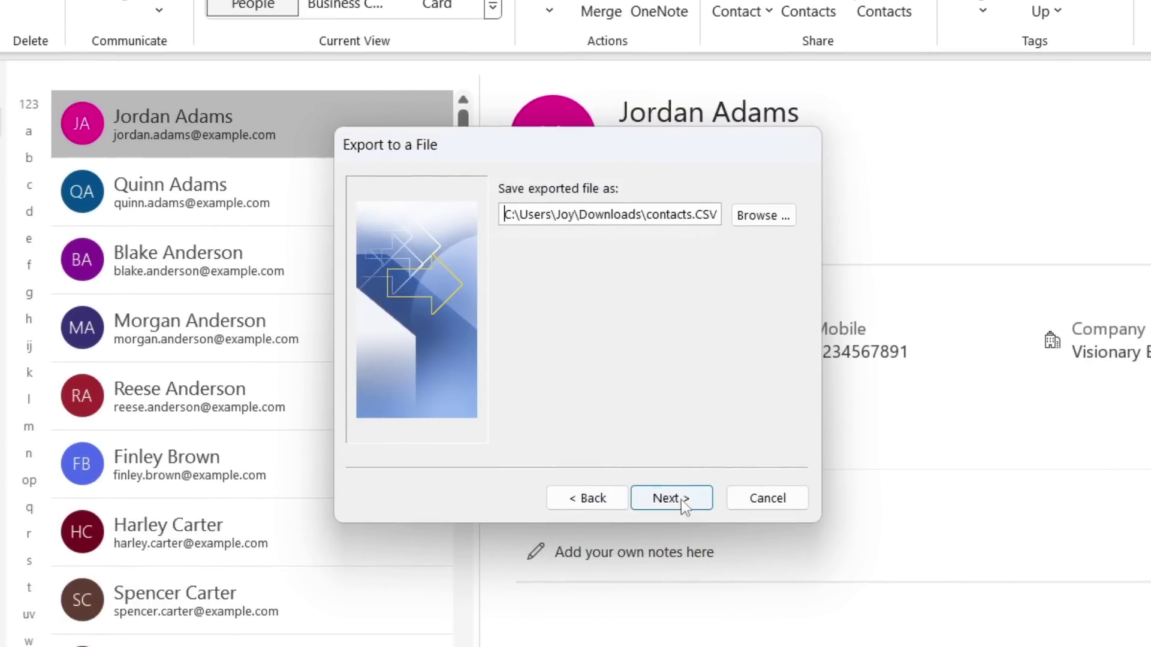
click(681, 501)
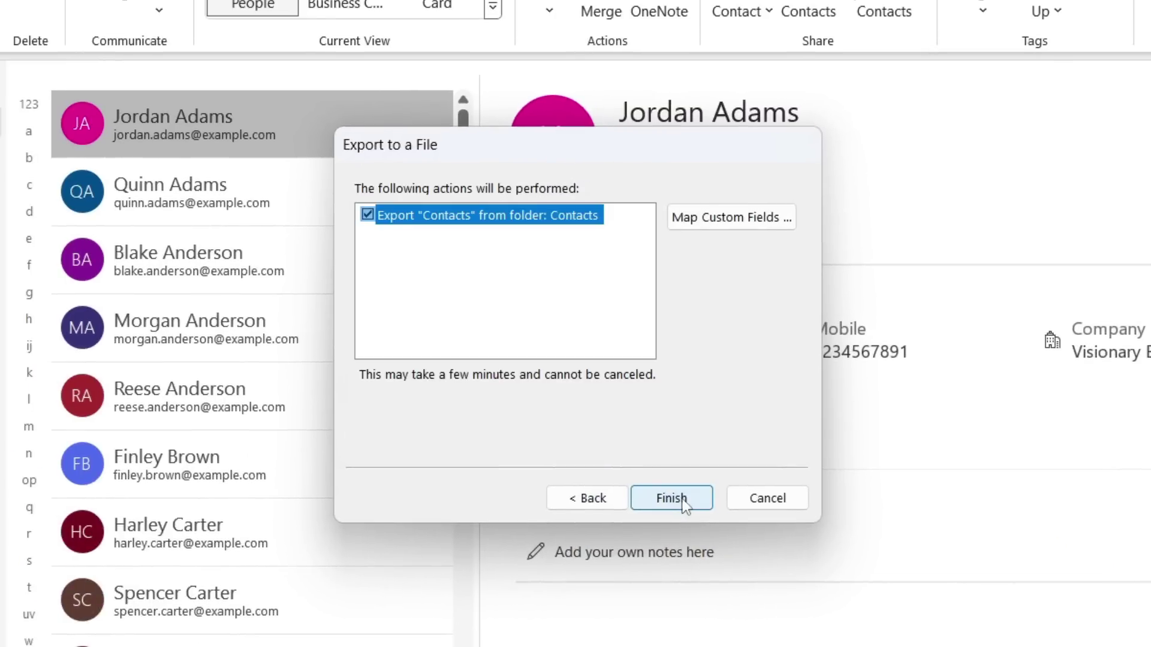
click(686, 498)
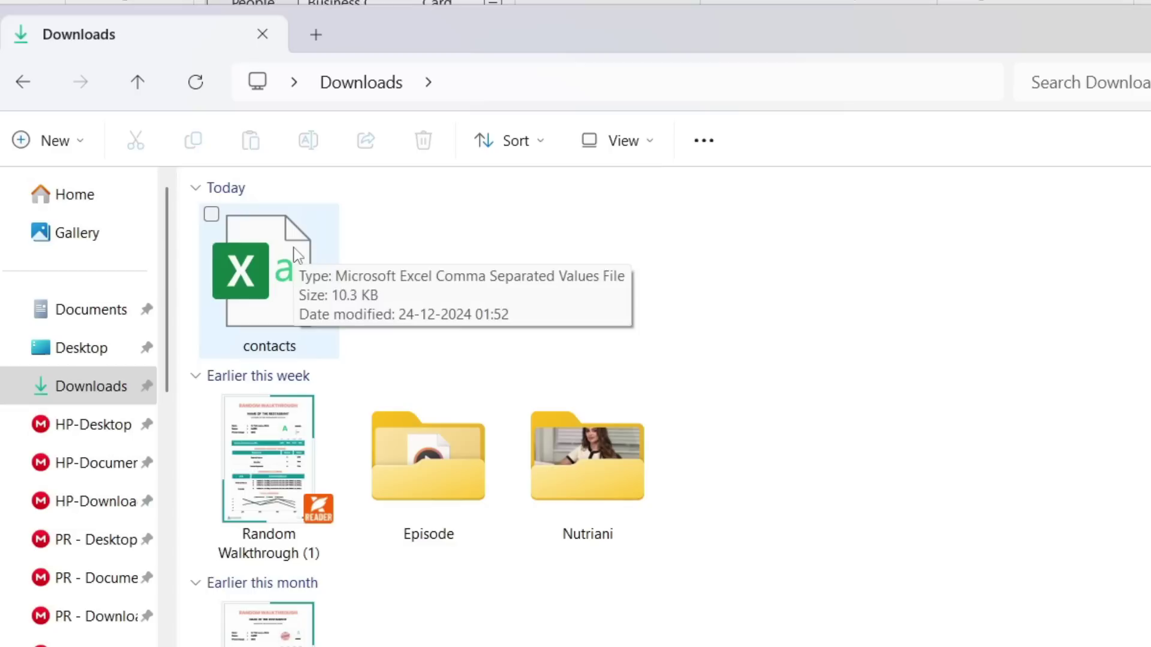
double_click(297, 254)
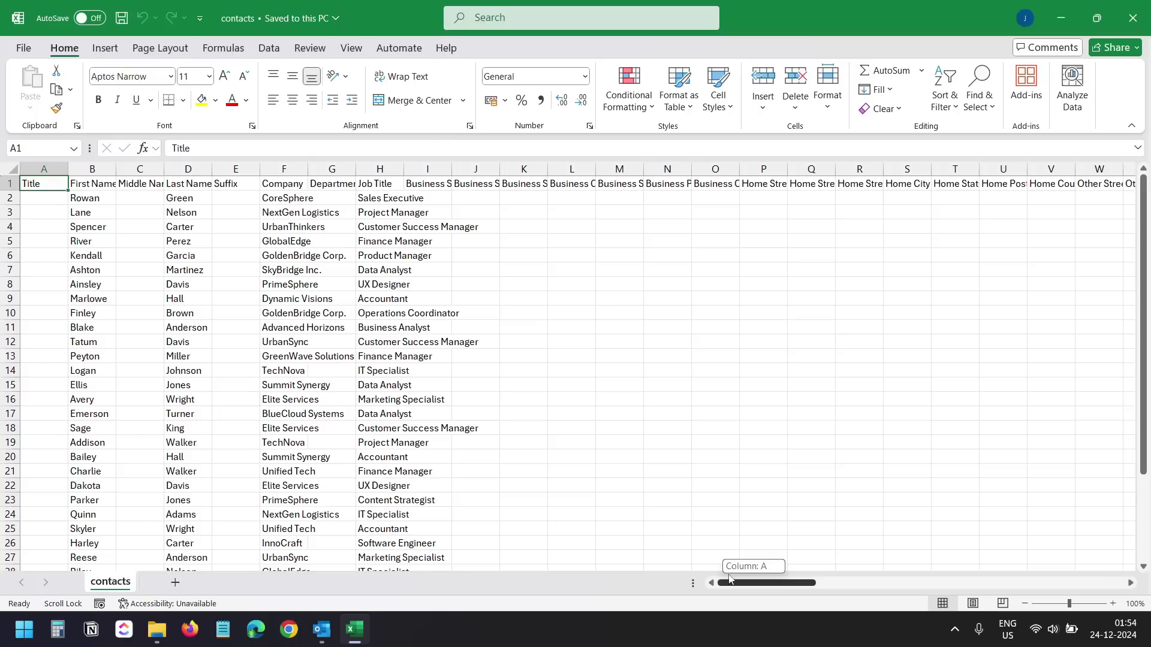
Delete the Title column and several other unneeded single columns from the sheet
drag(728, 579, 647, 411)
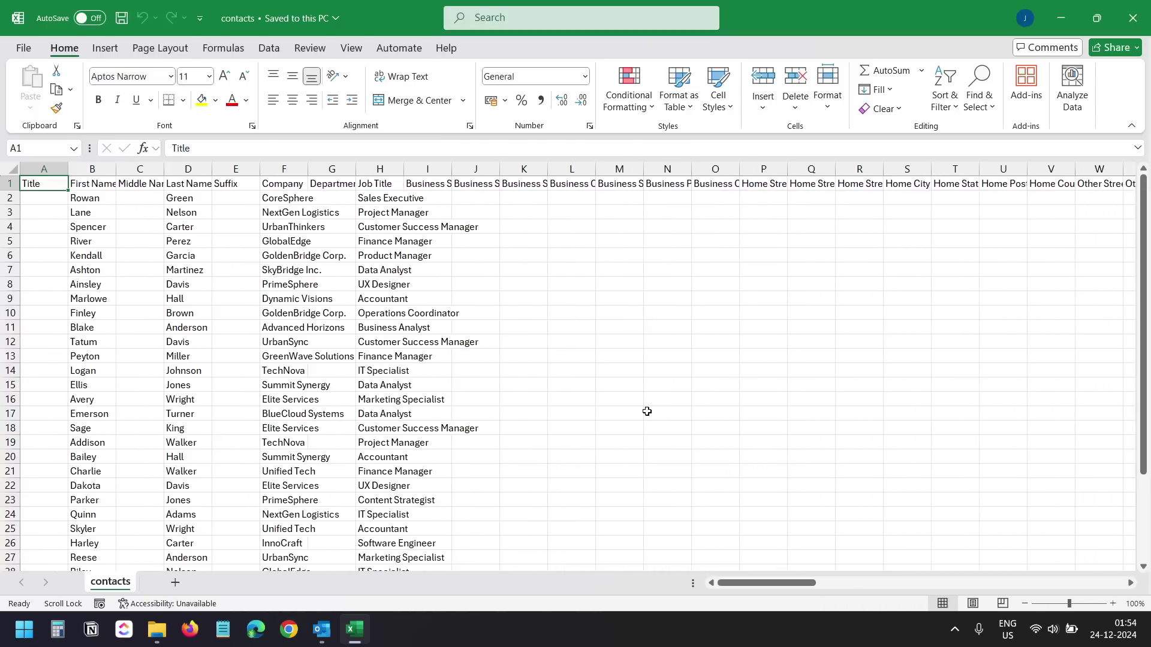
click(44, 169)
right_click(44, 169)
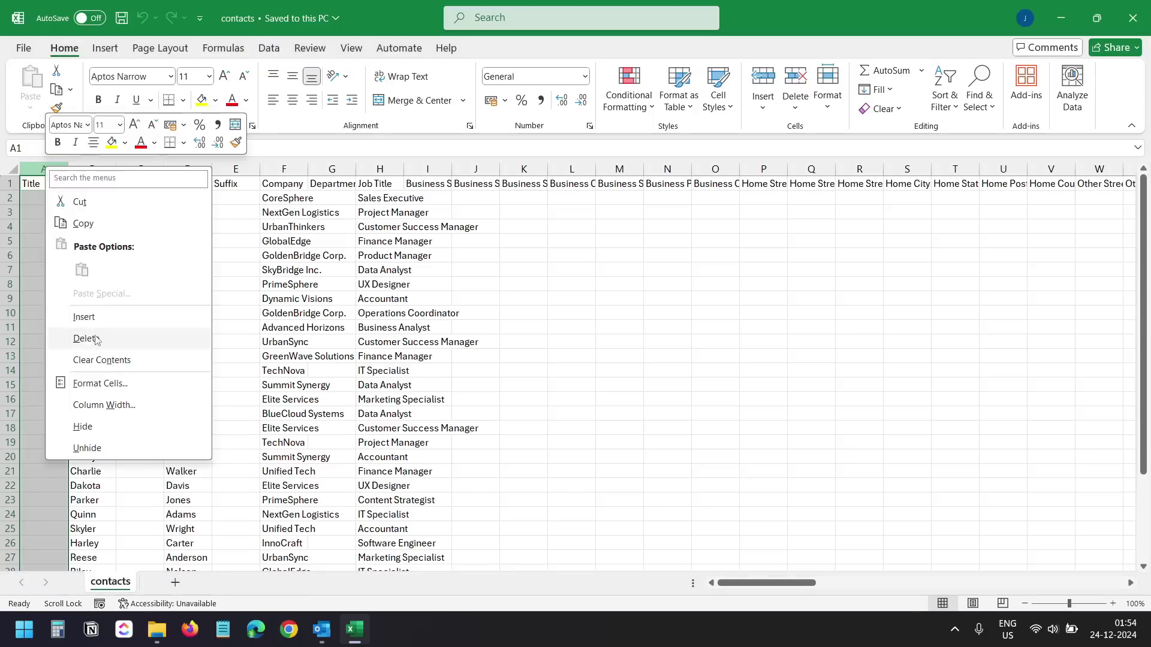
click(96, 339)
right_click(92, 169)
click(133, 338)
click(141, 169)
key(ctrl+minus)
click(239, 169)
key(ctrl+minus)
Delete the business address blocks and remaining extra columns, leaving six contact columns
drag(288, 169, 713, 174)
key(ctrl+minus)
drag(336, 169, 768, 179)
right_click(768, 178)
click(797, 341)
click(91, 169)
key(ctrl+shift+Right)
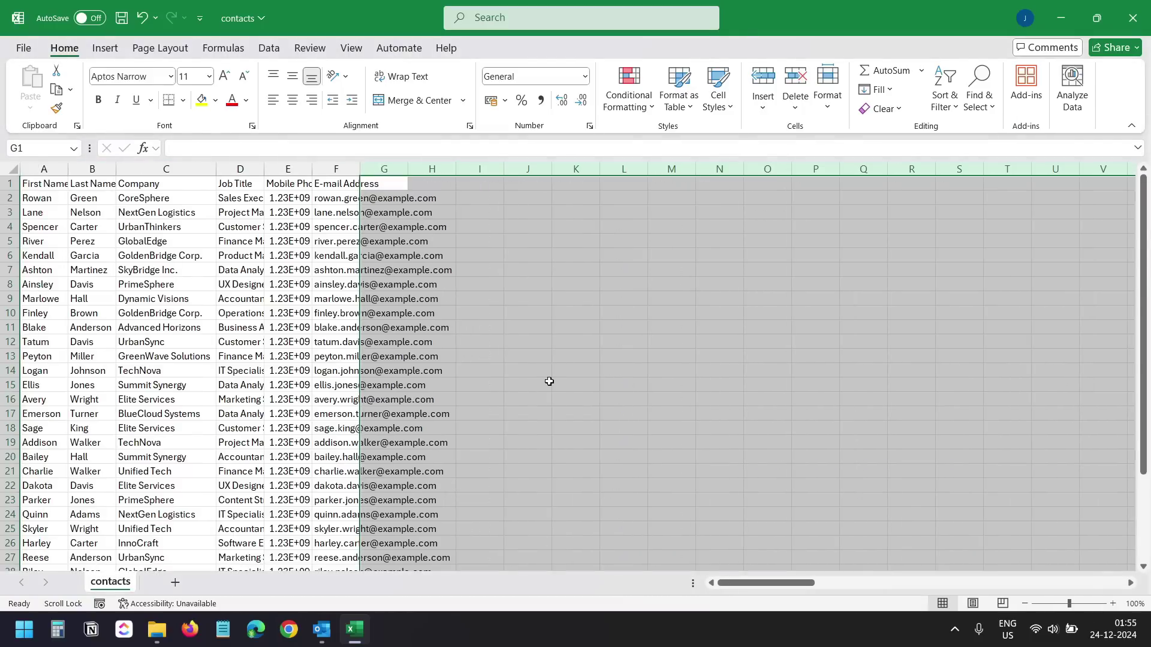
key(ctrl+a)
click(281, 241)
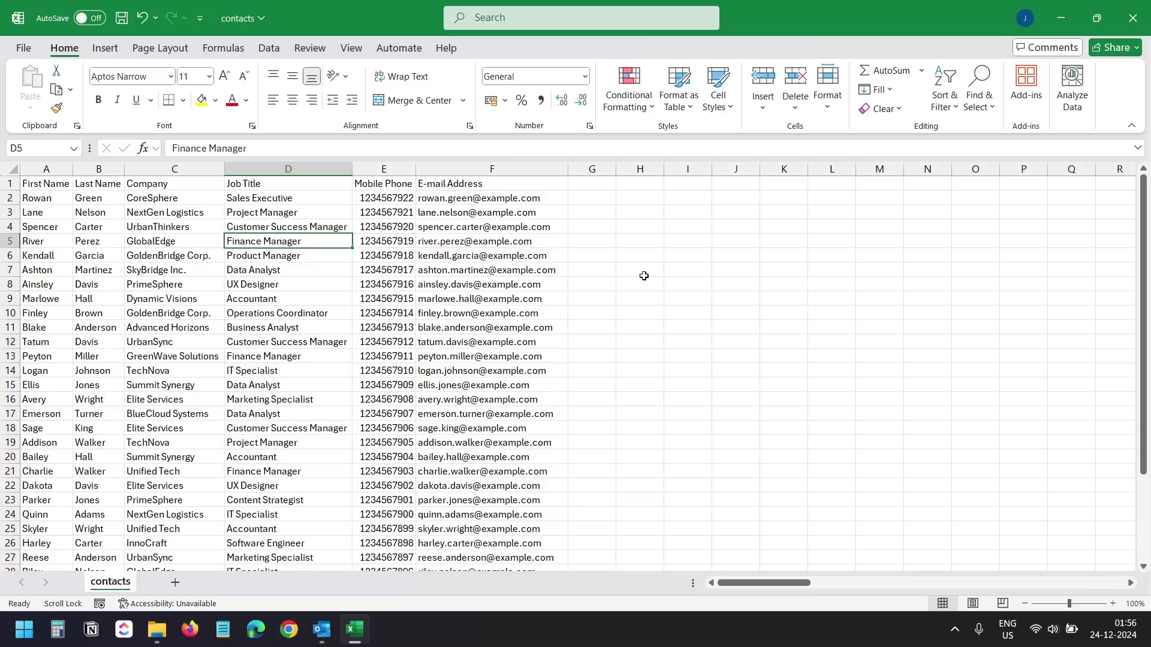
scroll(631, 280, down, 1)
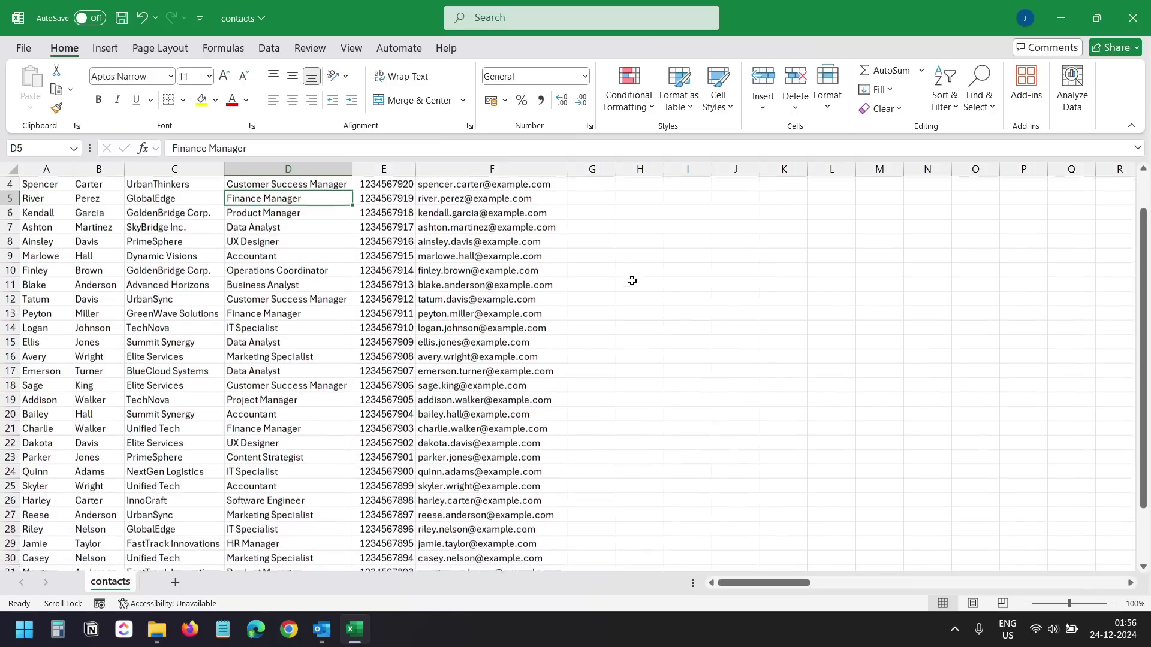
key(alt+Tab)
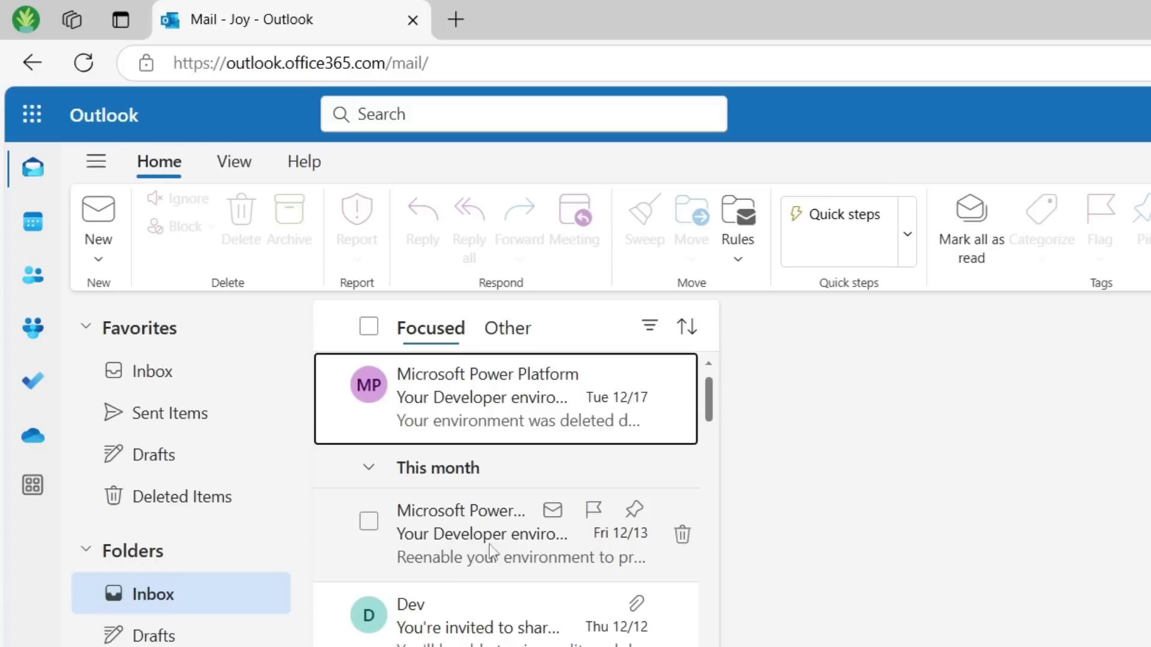
Export all web contacts to contacts (1).csv and open it in Excel
click(32, 275)
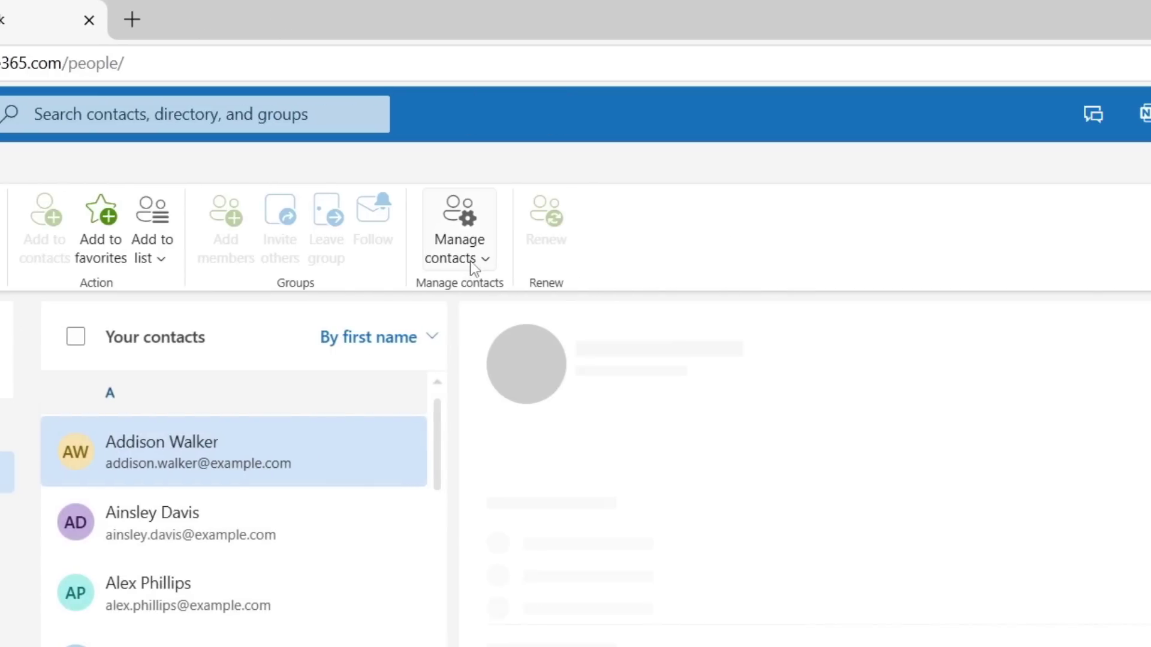
click(473, 265)
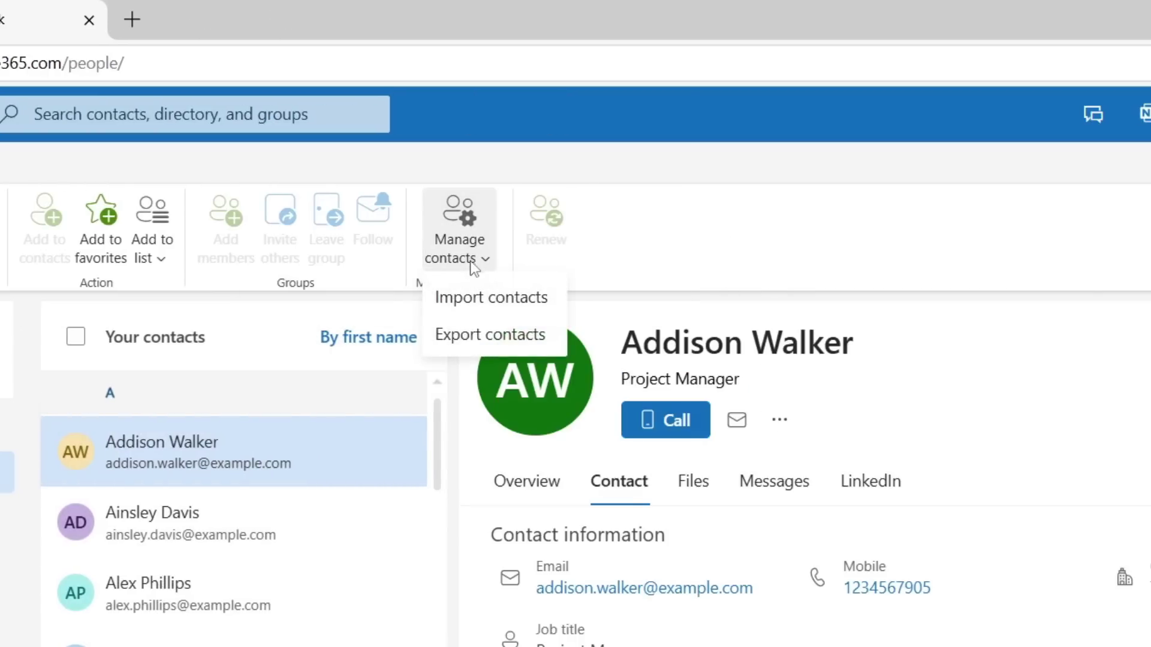
click(478, 335)
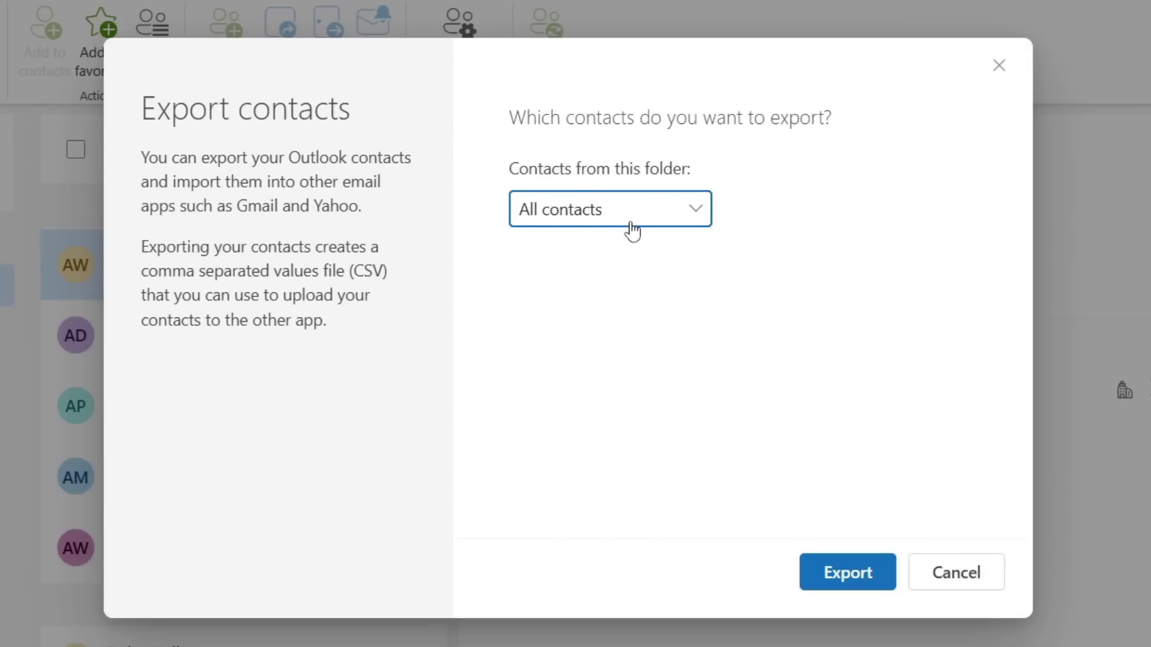
click(861, 573)
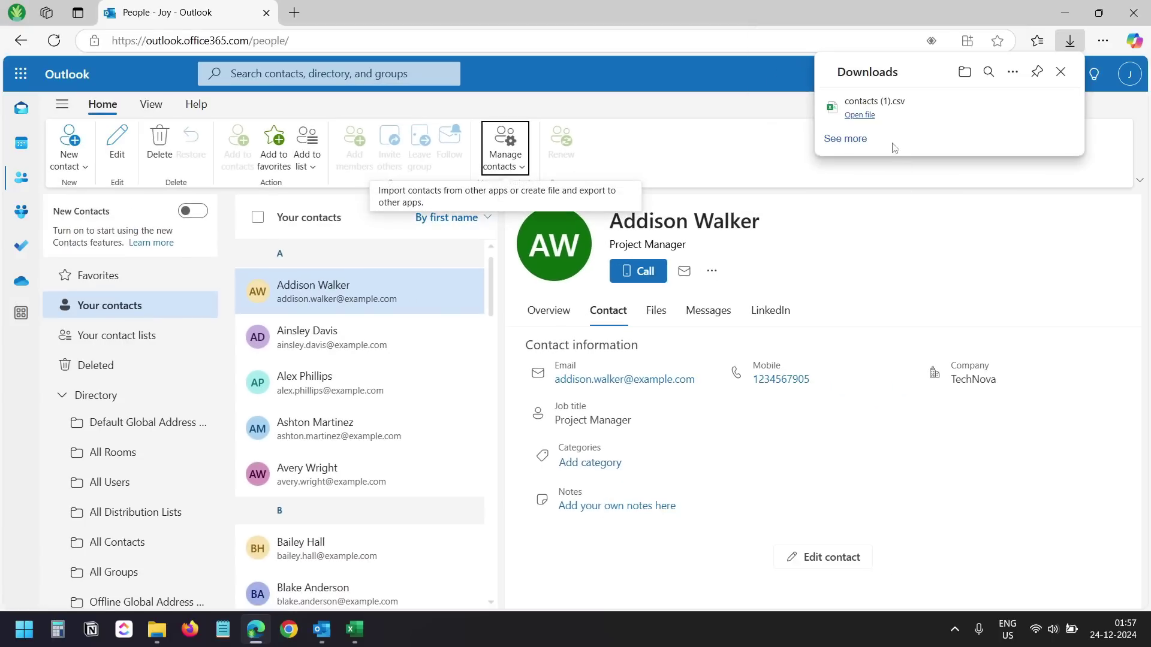
click(863, 116)
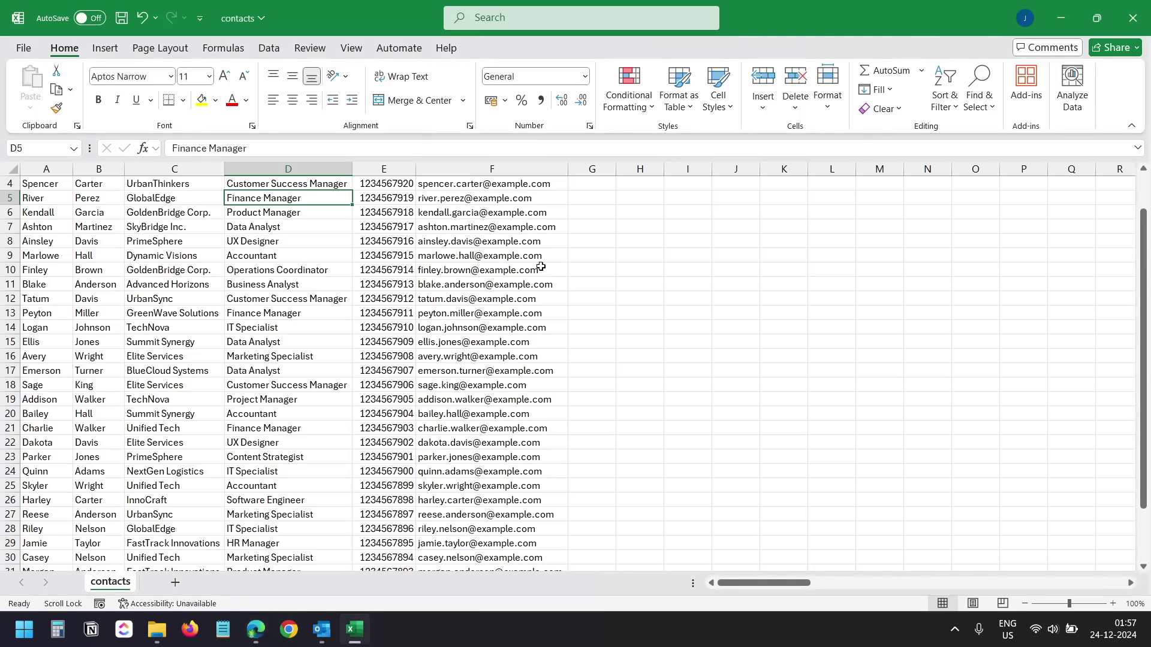
Close the duplicate contacts (1) workbook and review Job Title in D4 and header F1
click(613, 299)
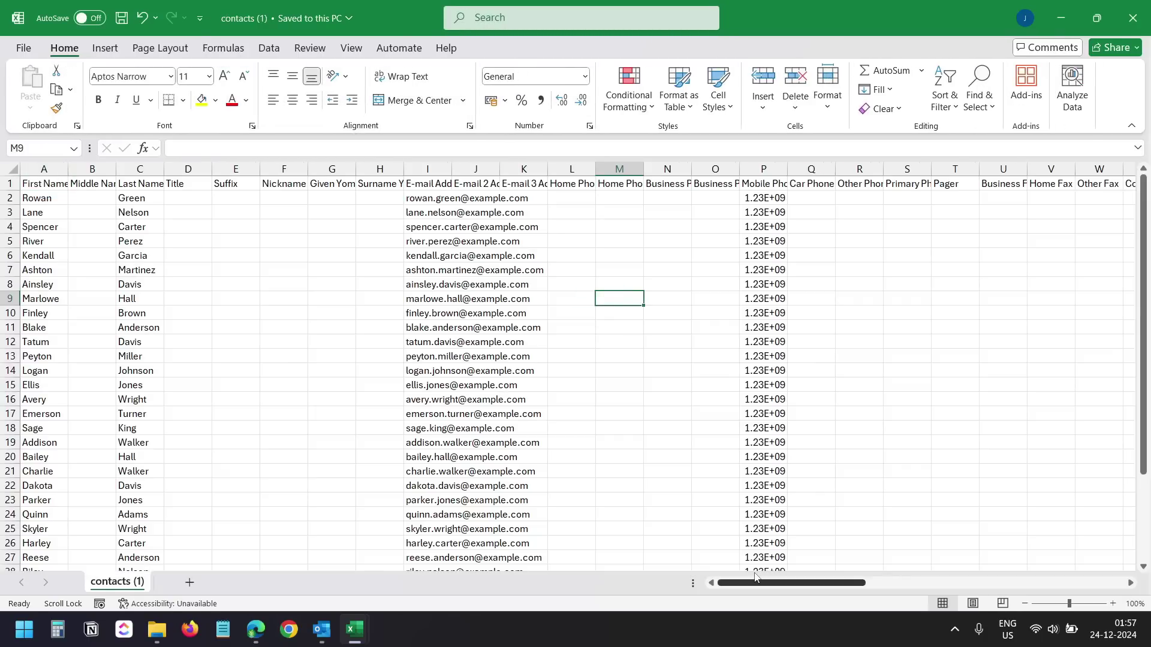
drag(755, 577, 1148, 80)
click(1132, 18)
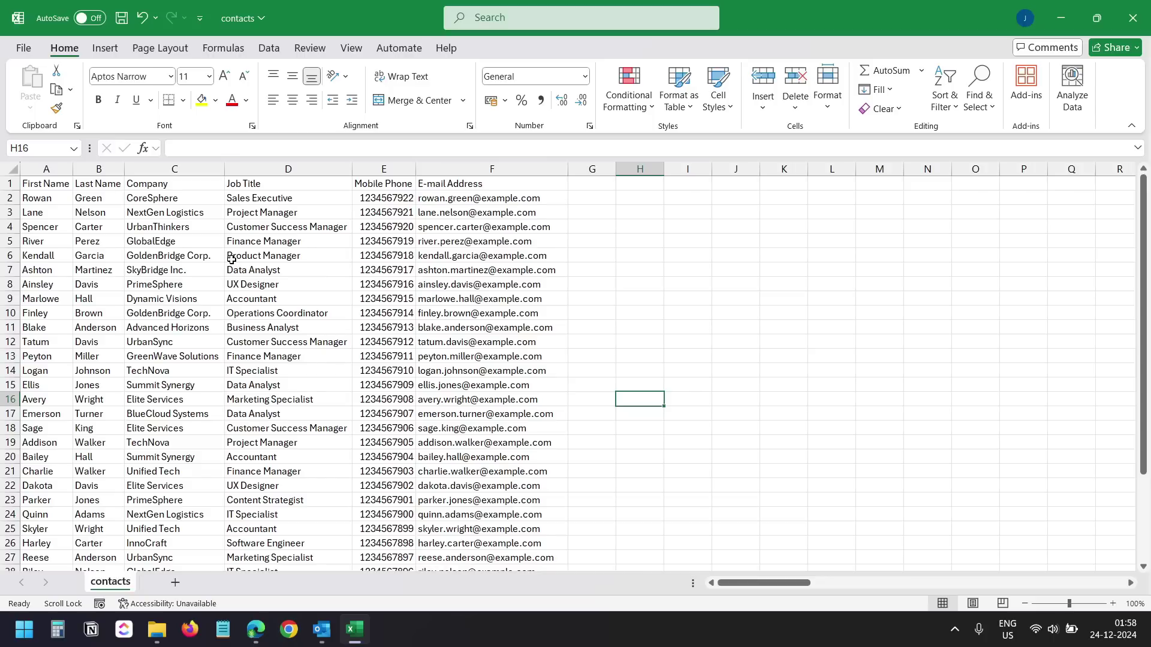
key(ctrl+Home)
click(289, 227)
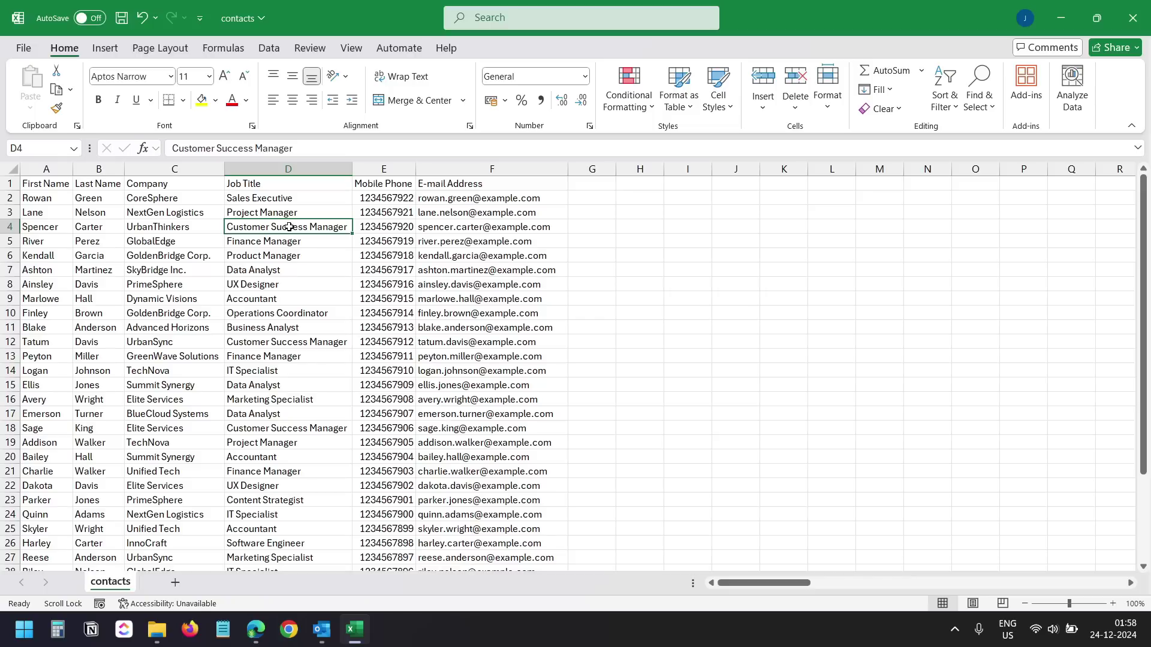
click(494, 182)
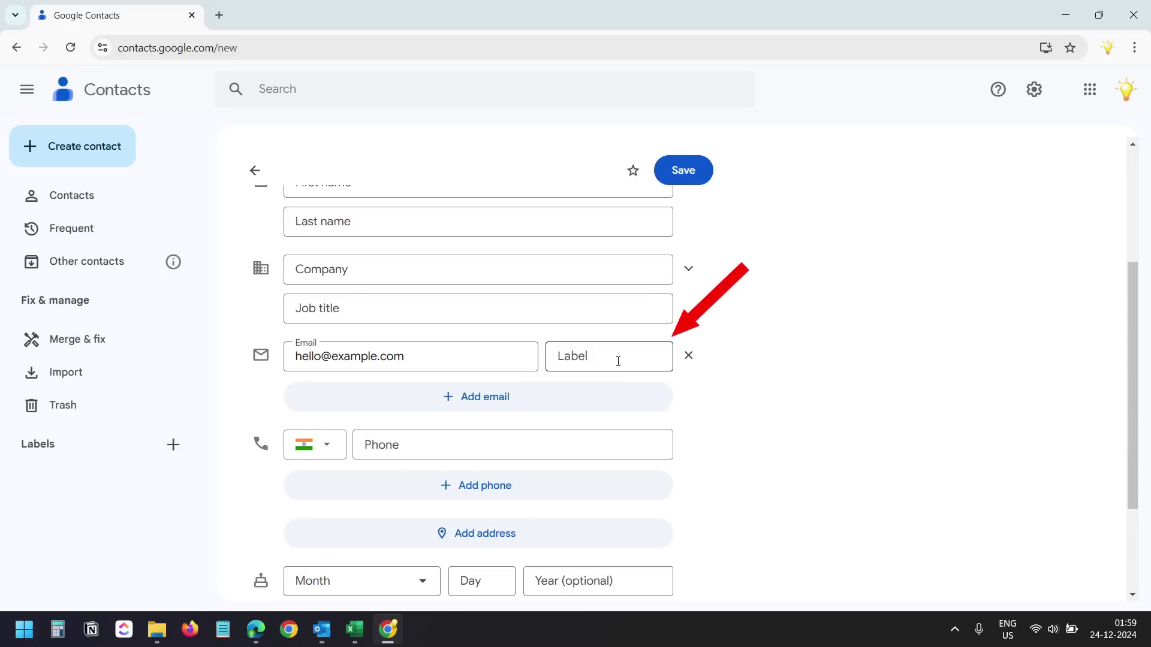
View the email label options (Home, Work, Other), then return to the Excel sheet
click(618, 362)
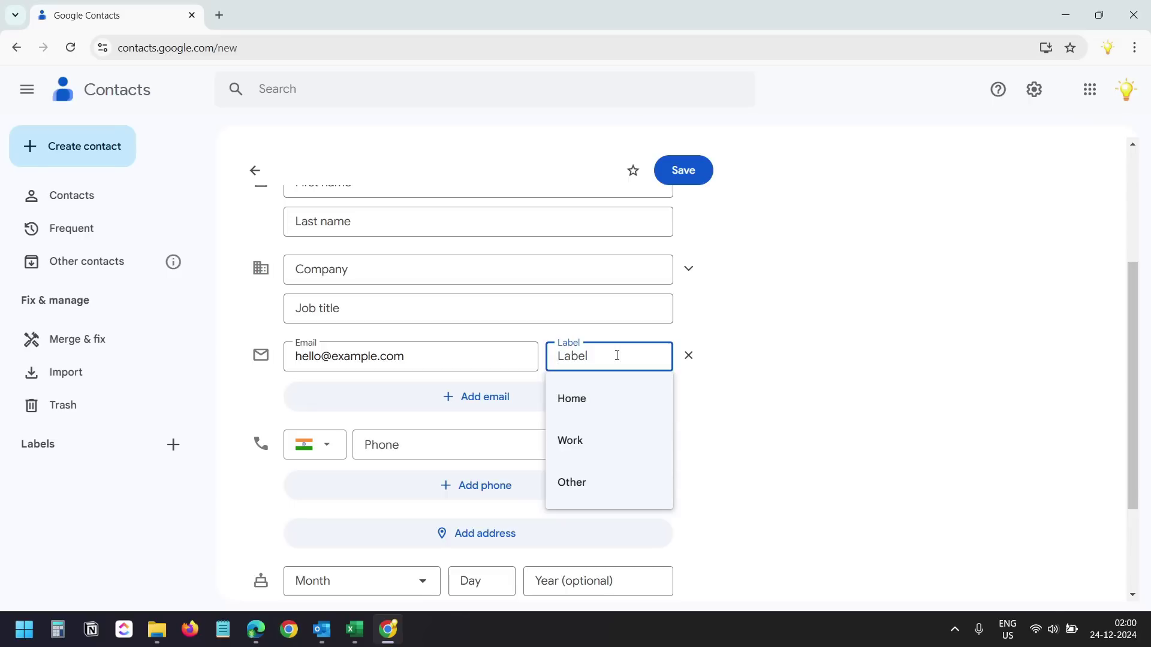
key(alt+Tab)
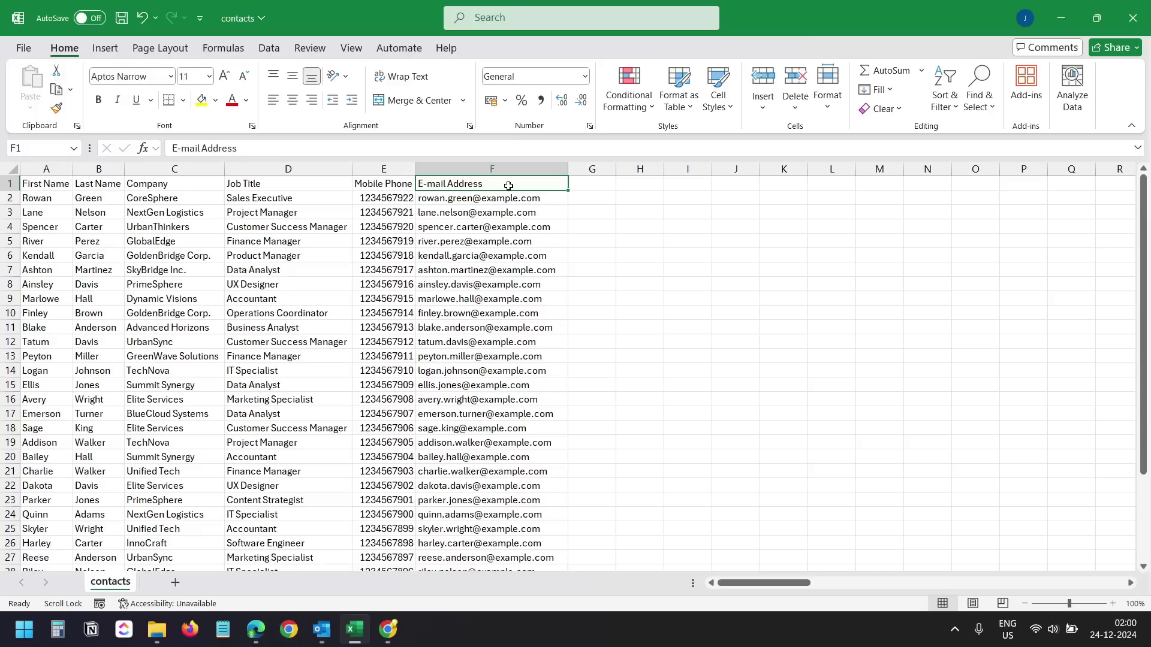
Change header F1 from E-mail Address to 'Work Email' and save the workbook
double_click(509, 186)
key(ctrl+a)
text(W)
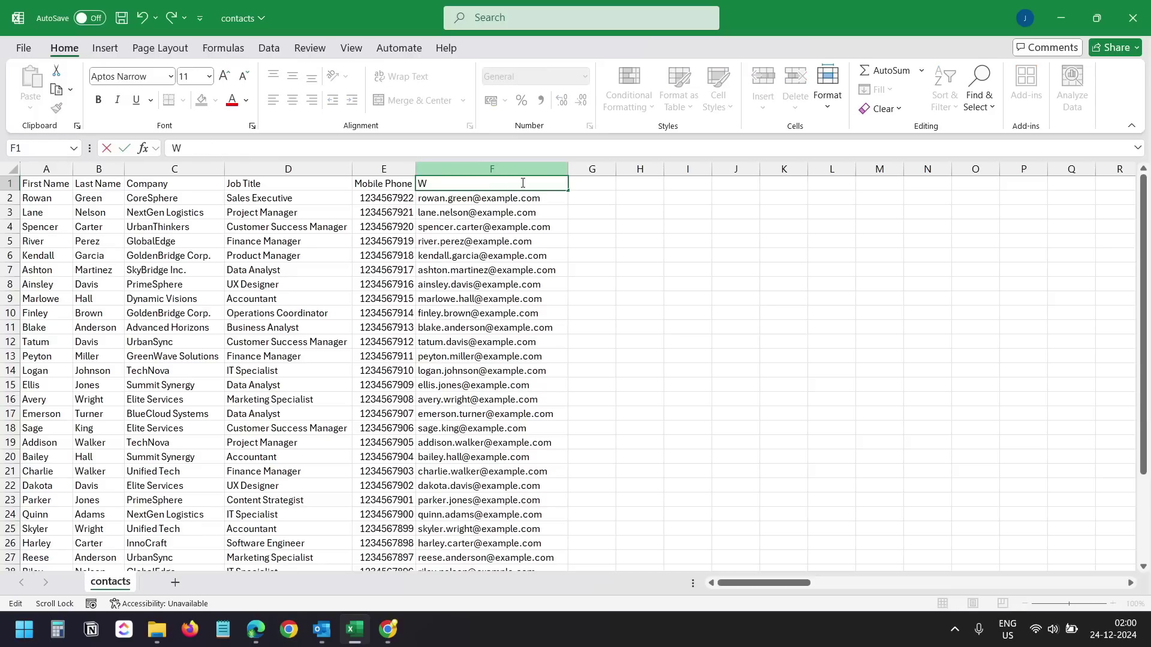
text(ork Email)
click(687, 241)
click(490, 183)
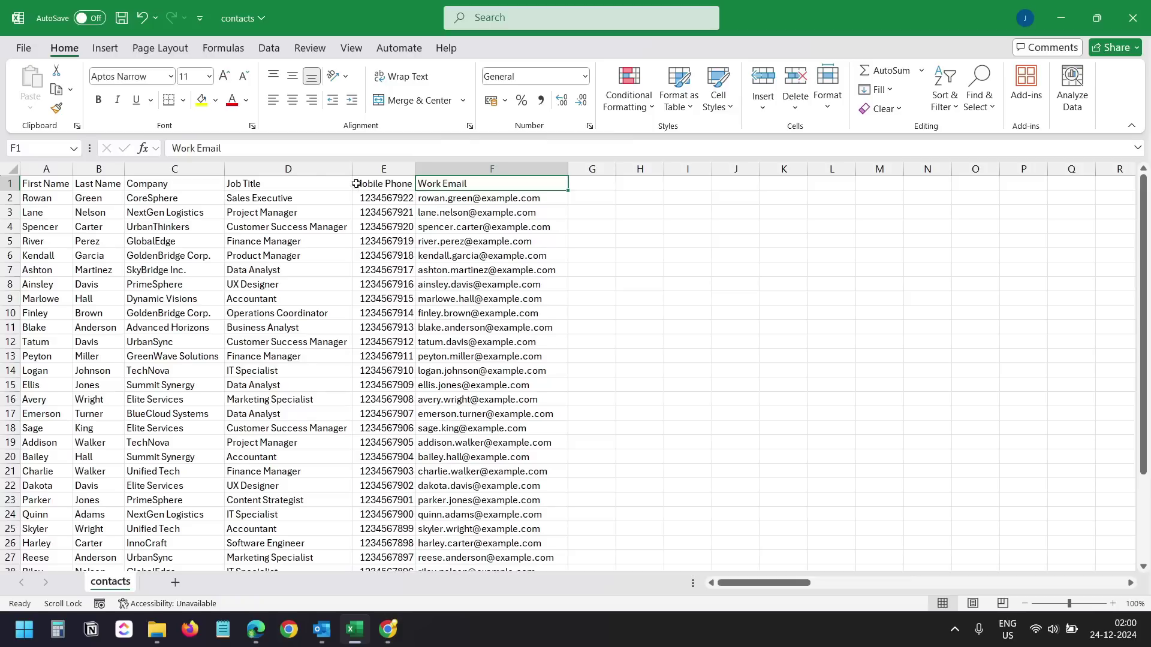
click(118, 18)
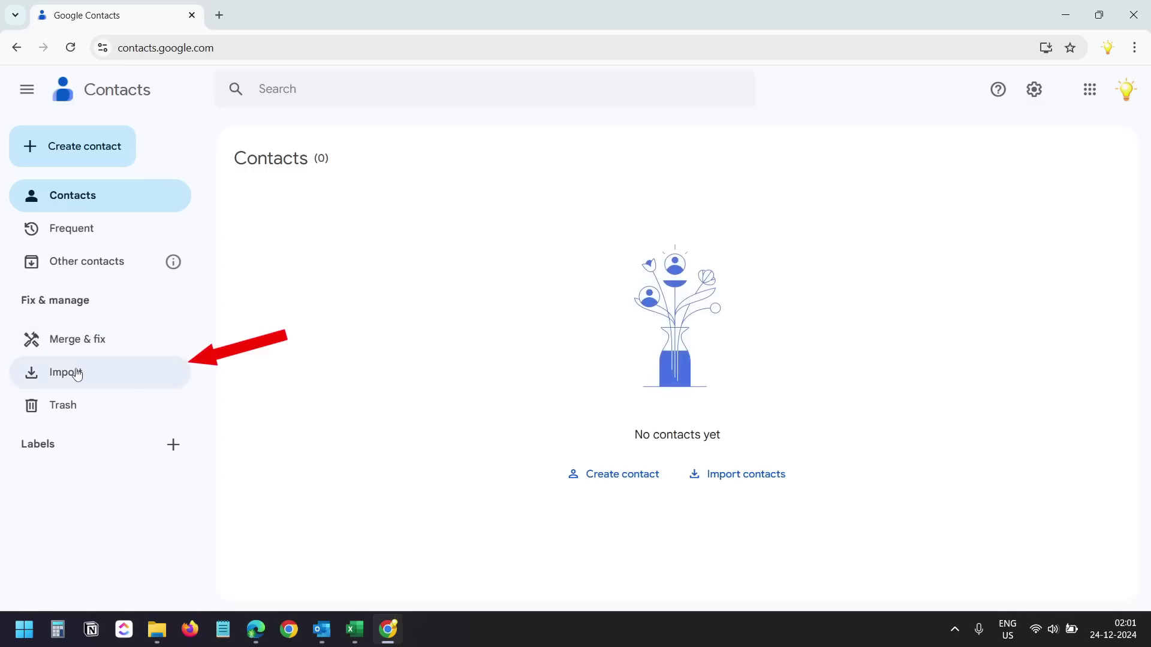
Import contacts.CSV from Downloads, adding 33 contacts labelled Imported on 12/24
click(77, 373)
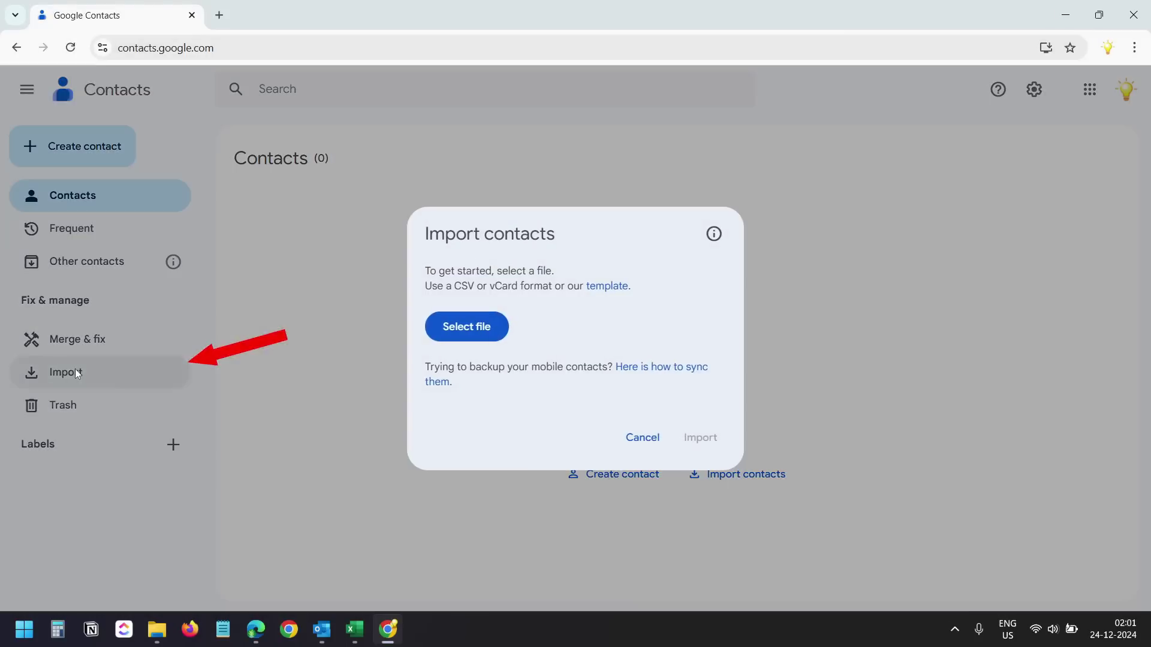
click(463, 328)
double_click(187, 174)
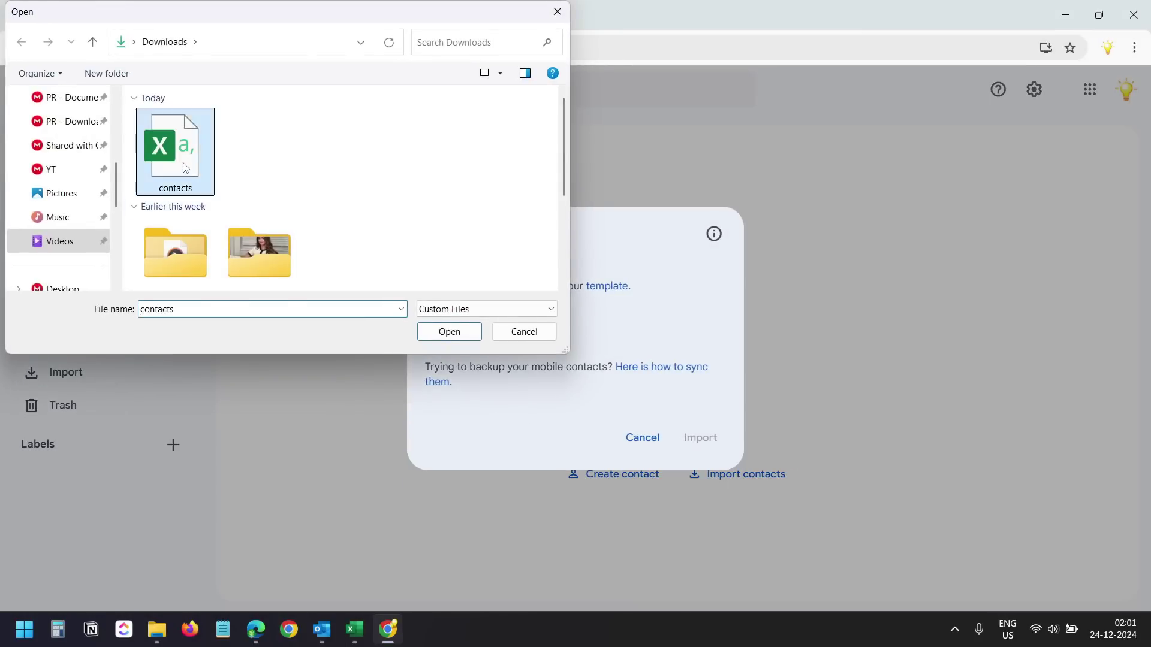
click(711, 458)
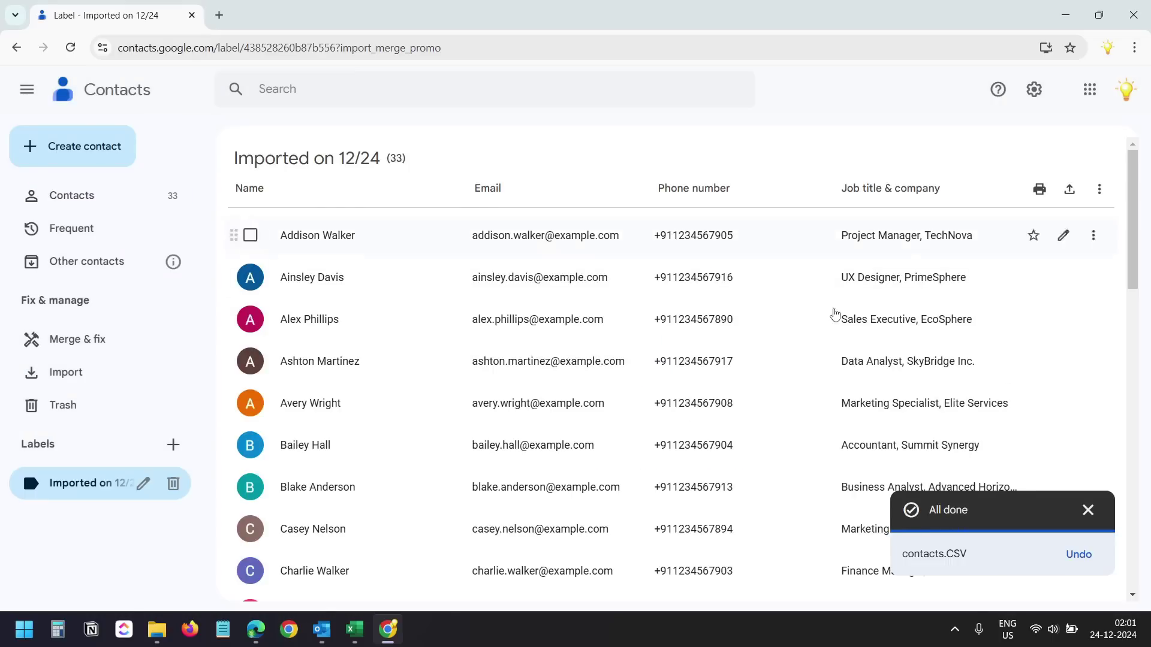
click(1087, 510)
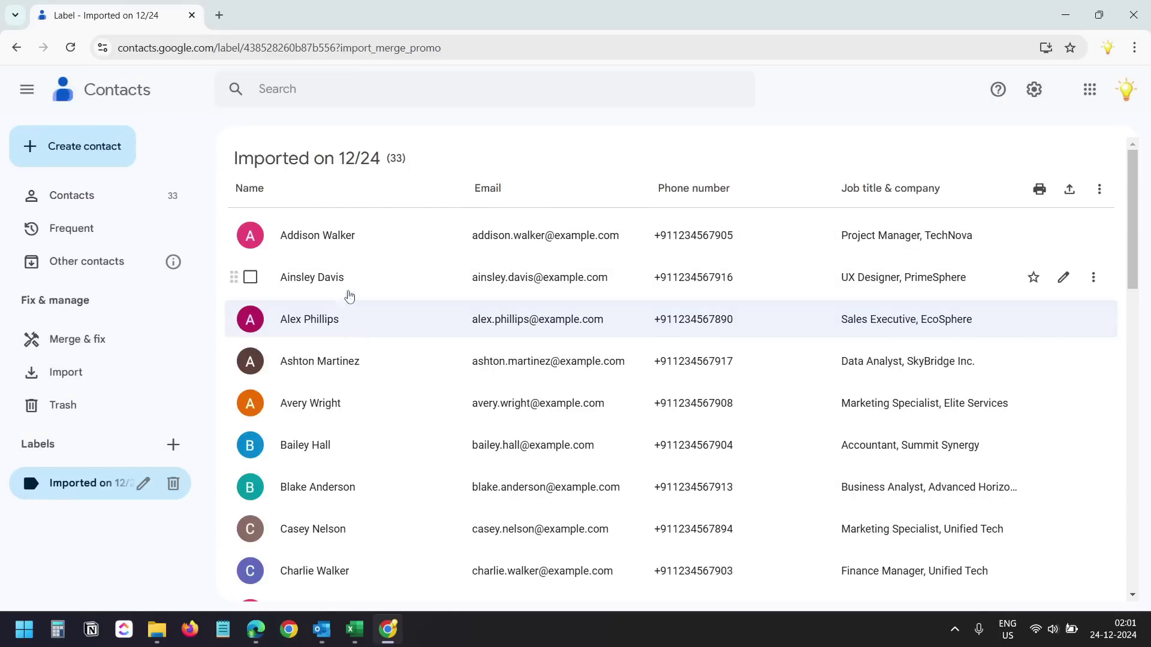
click(335, 242)
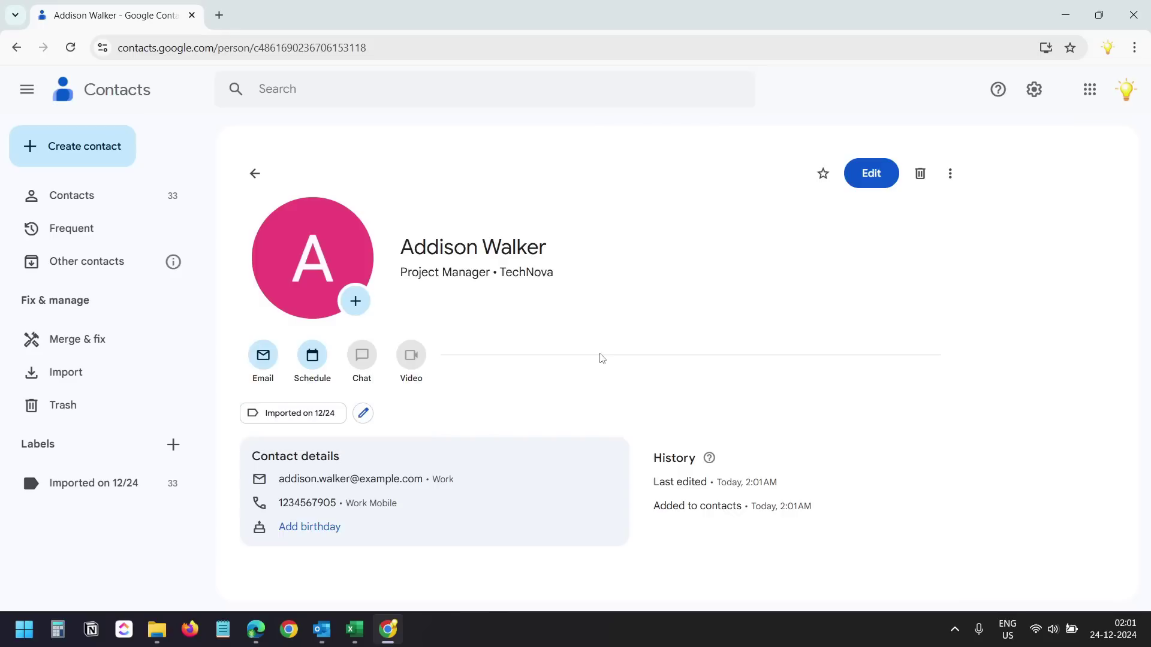
click(868, 185)
scroll(767, 332, down, 2)
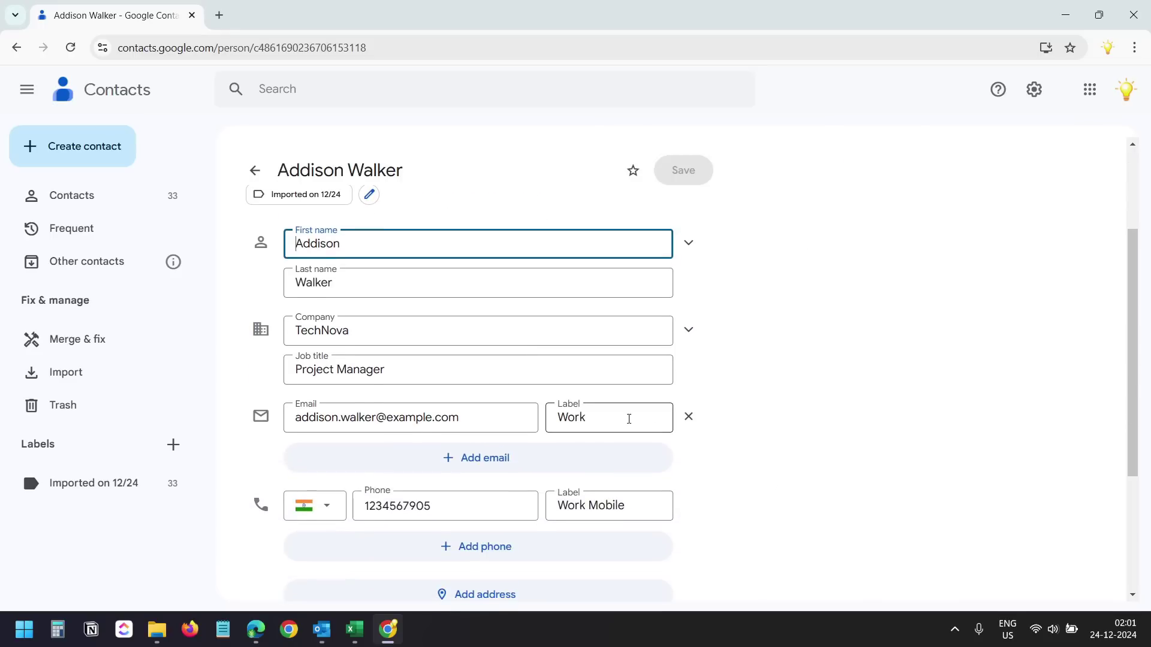
click(354, 629)
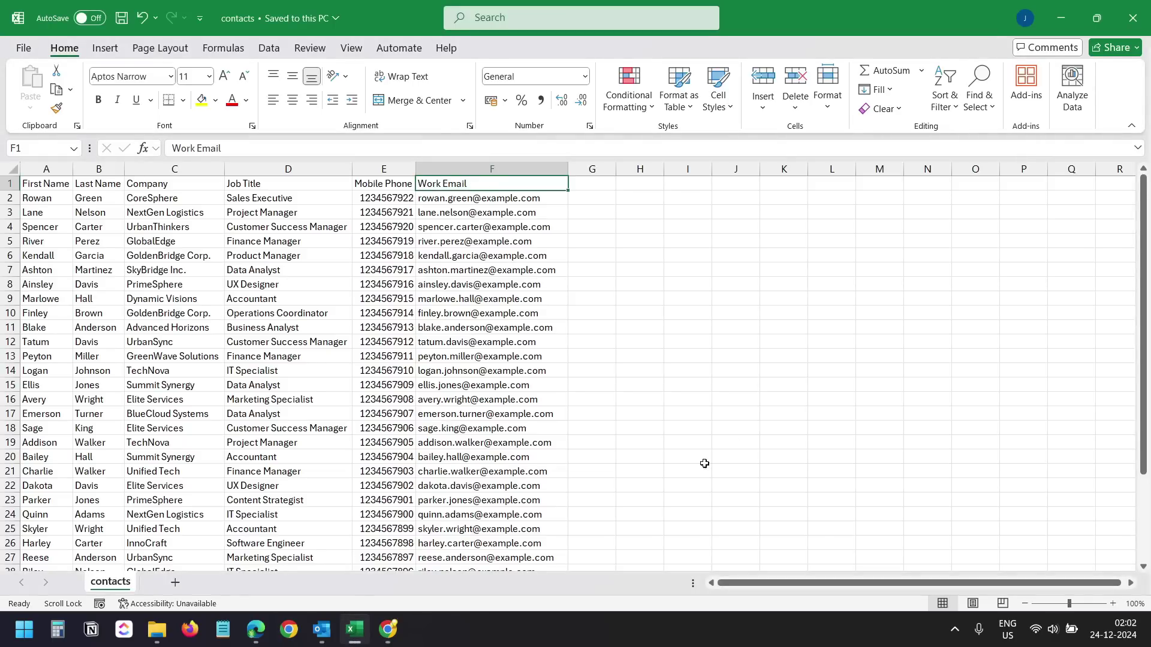
click(388, 629)
click(621, 417)
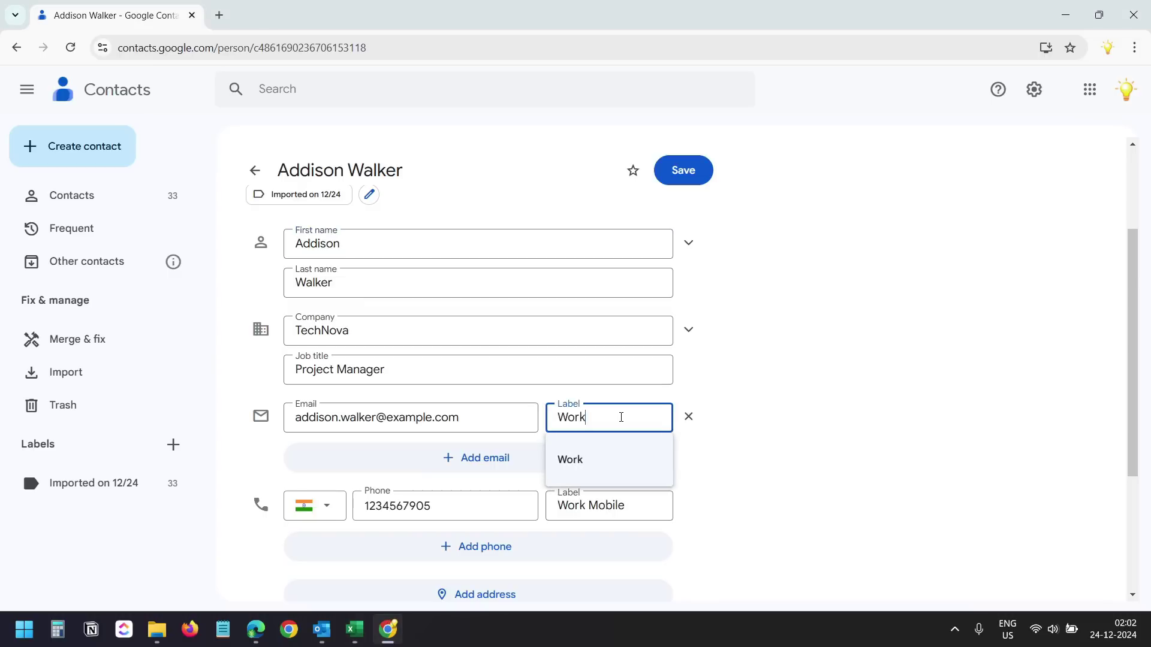
key(alt+Tab)
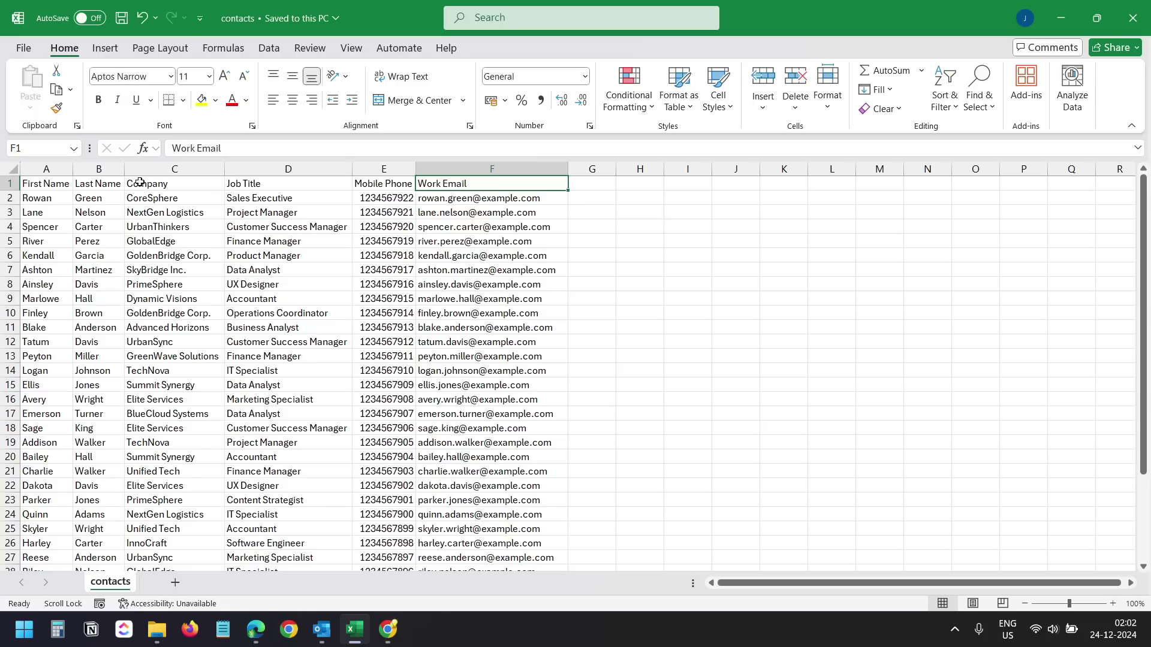
click(12, 183)
key(alt+Tab)
Set the contact's email label to Work and save the changes
click(612, 414)
key(BackSpace)
key(BackSpace)
key(BackSpace)
key(BackSpace)
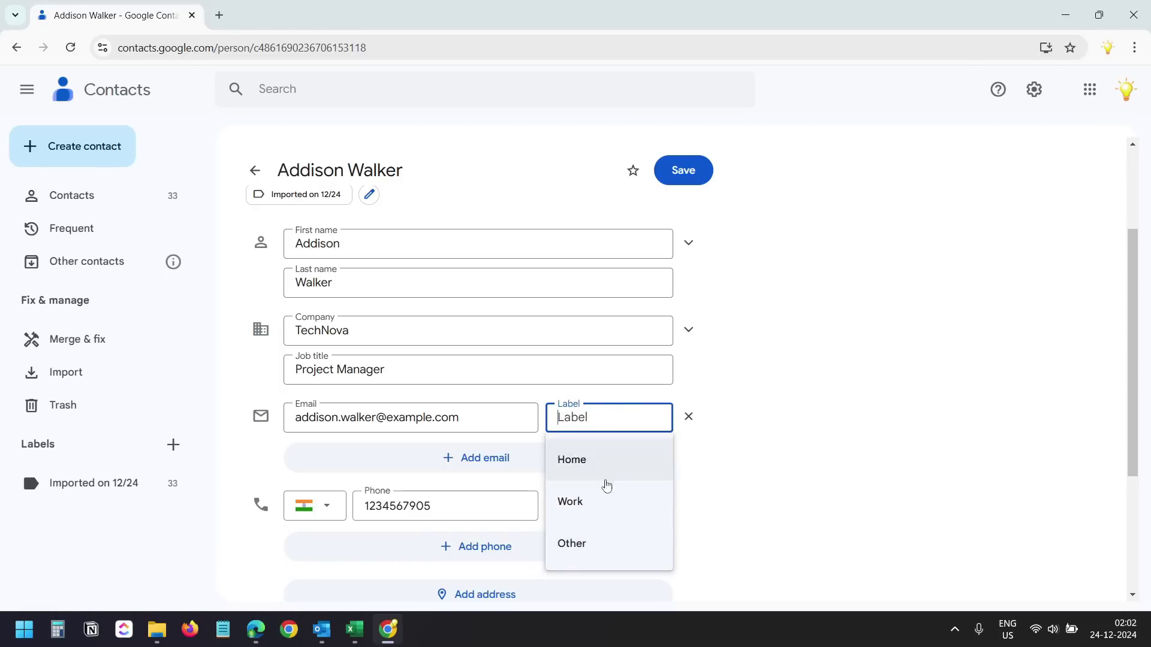
click(591, 541)
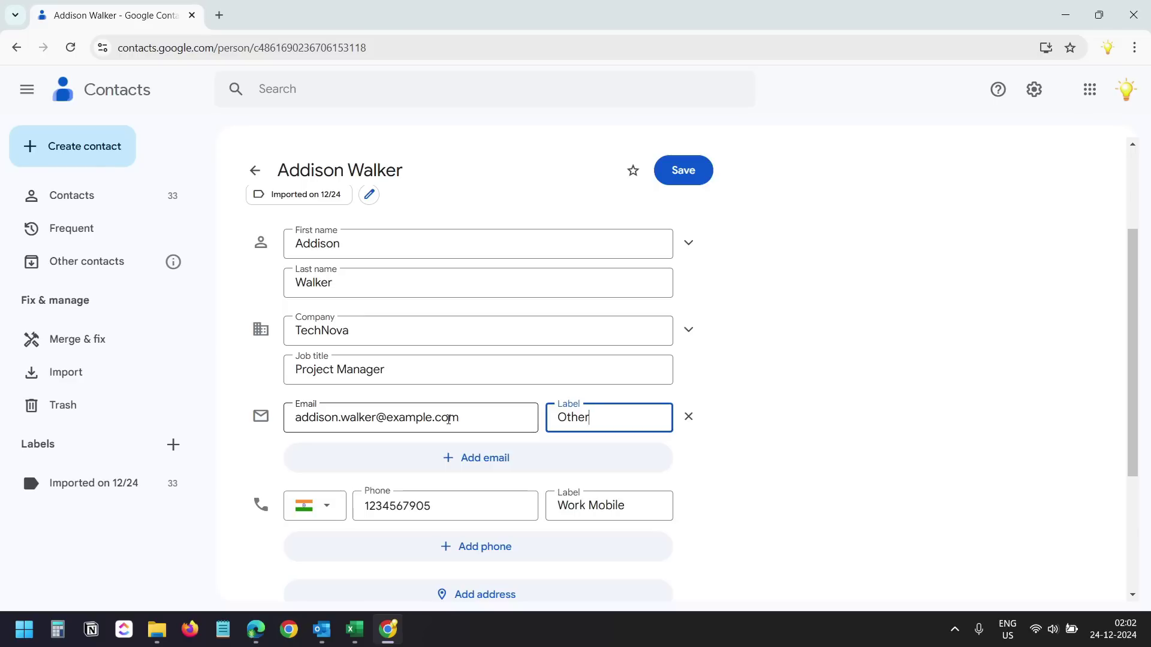
key(BackSpace)
key(BackSpace)
key(BackSpace)
key(BackSpace)
key(BackSpace)
click(599, 500)
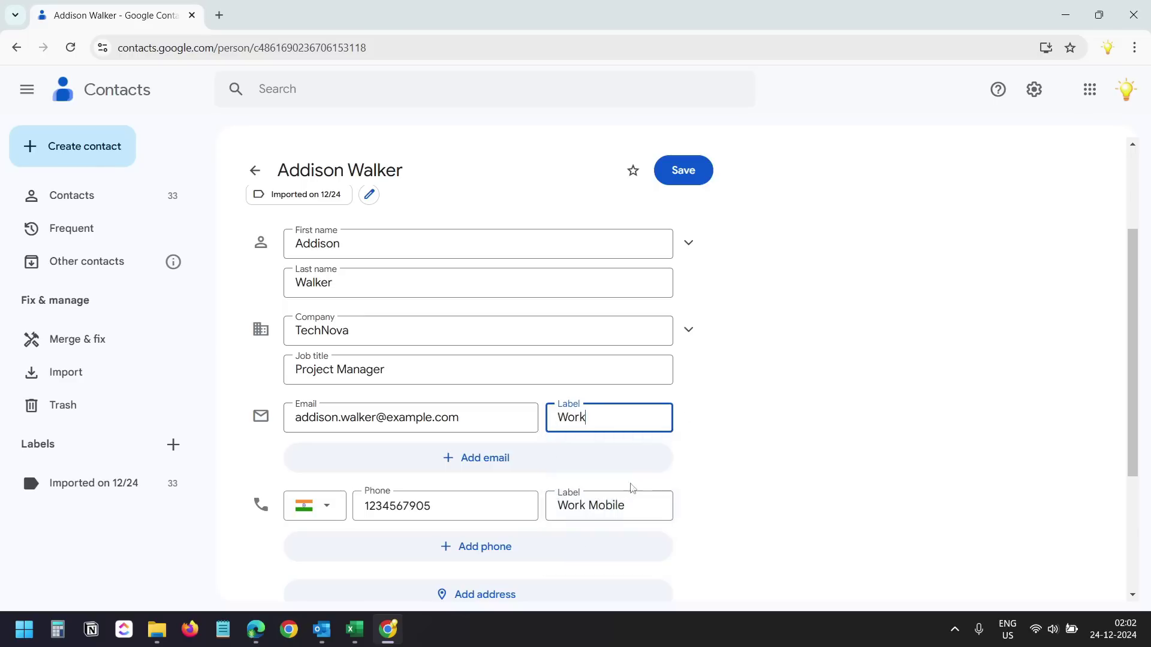
click(682, 171)
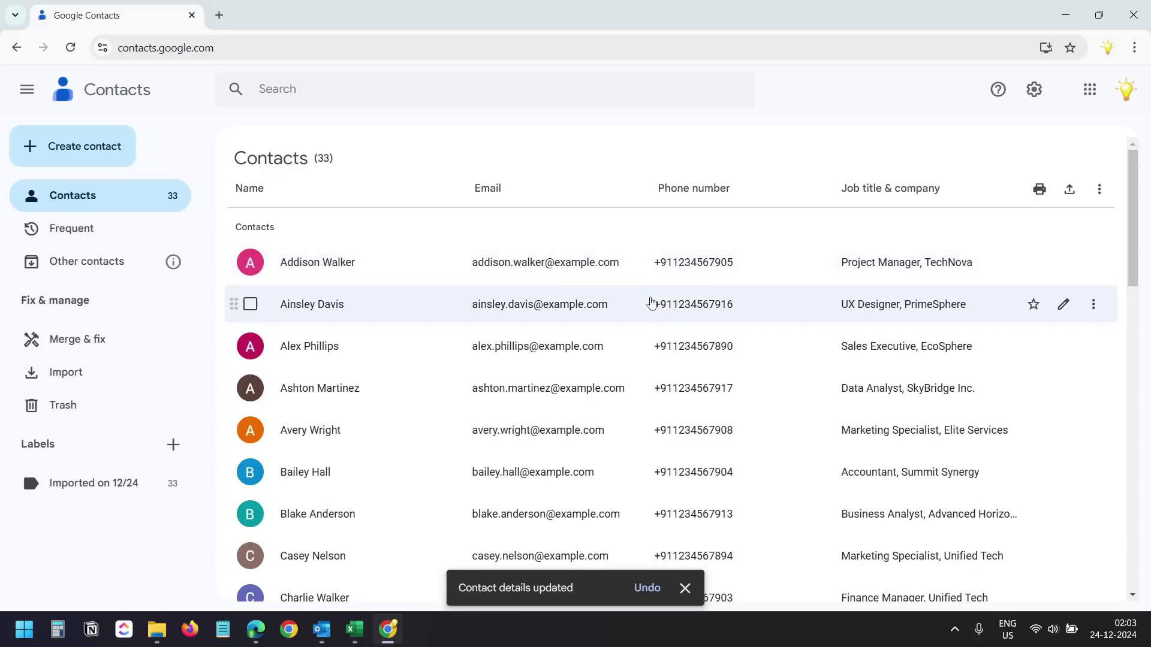
Hide the birthdays suggestions side panel in Google Contacts
mouse_move(133, 480)
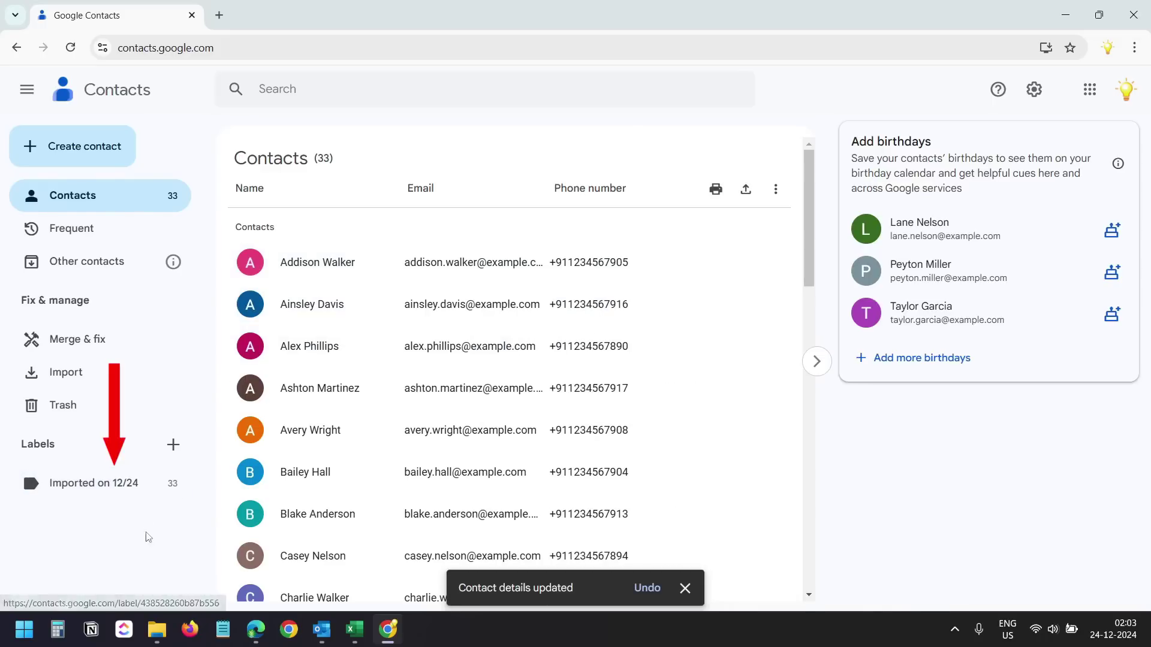
scroll(644, 401, down, 5)
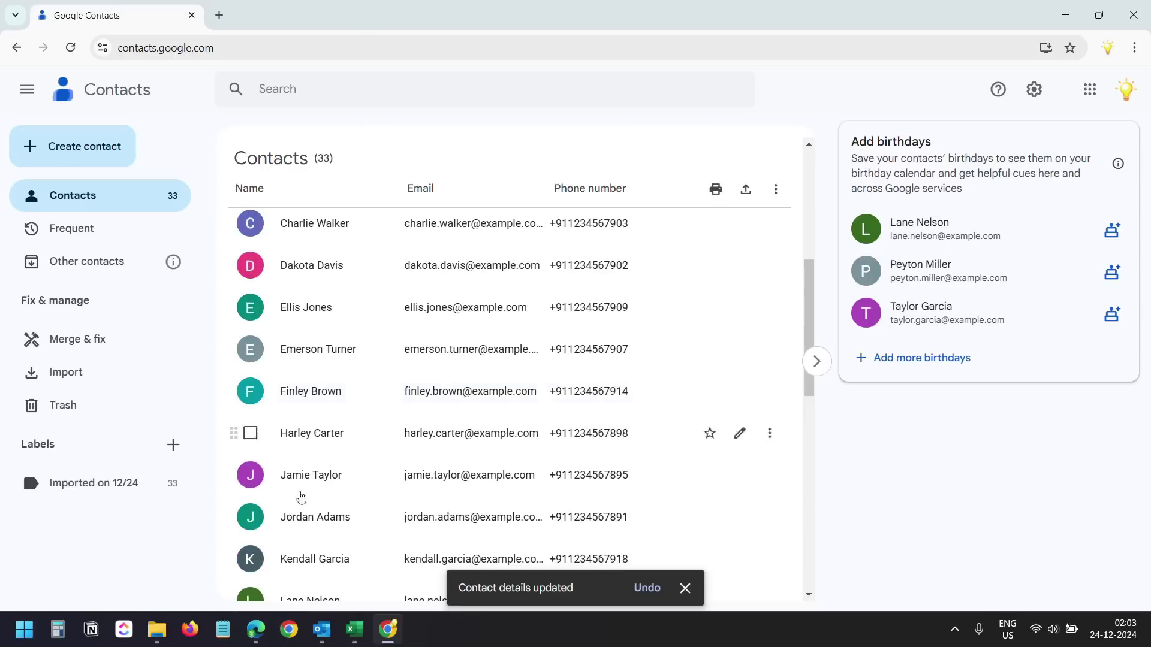
click(816, 360)
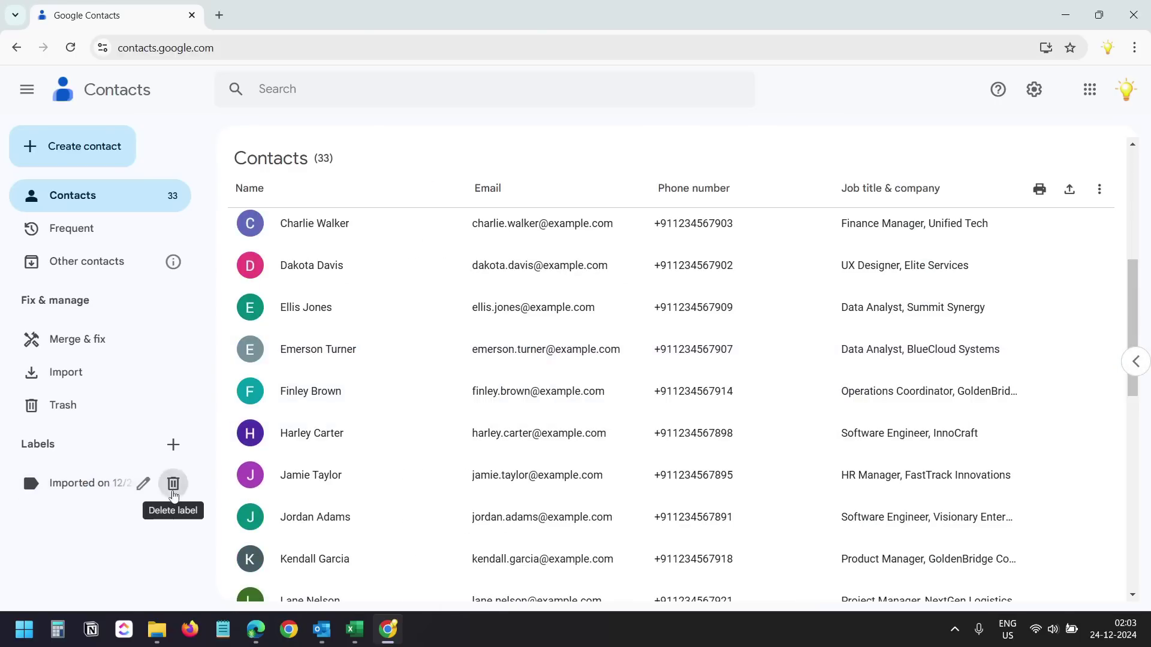
Cancel deleting the Imported on 12/24 label, keeping its contacts, then select one contact
click(172, 487)
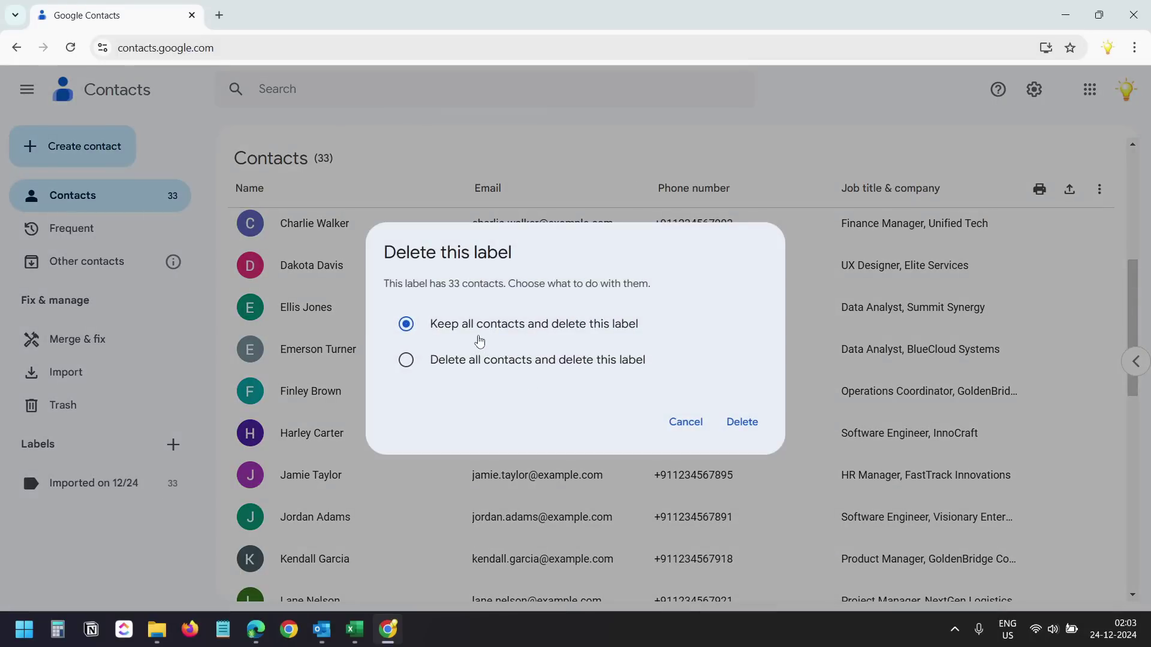
click(603, 356)
click(685, 425)
scroll(681, 429, up, 6)
click(250, 262)
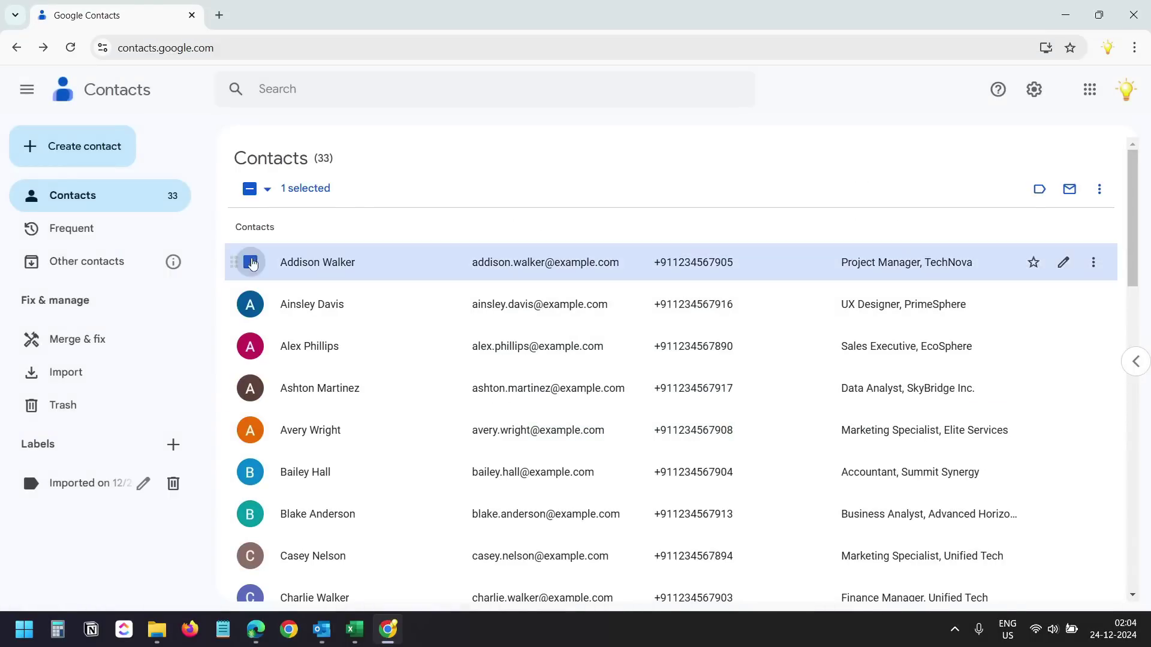
Select all 33 contacts, export them as a vCard for iOS, and show contacts.vcf in Downloads
click(264, 189)
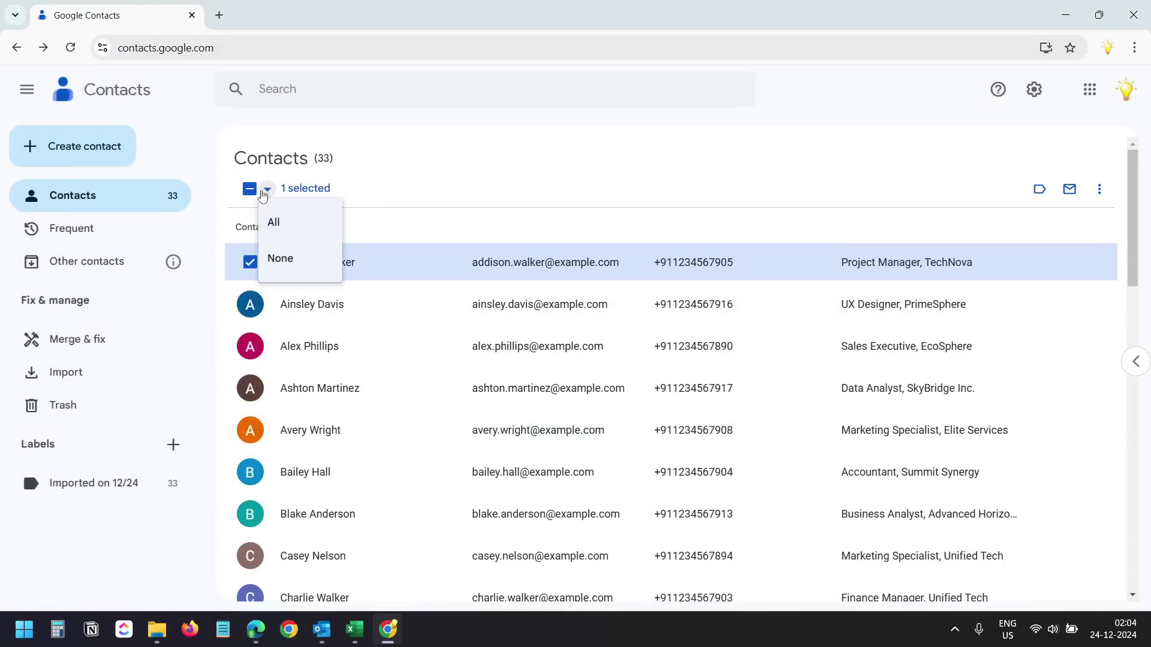
click(273, 221)
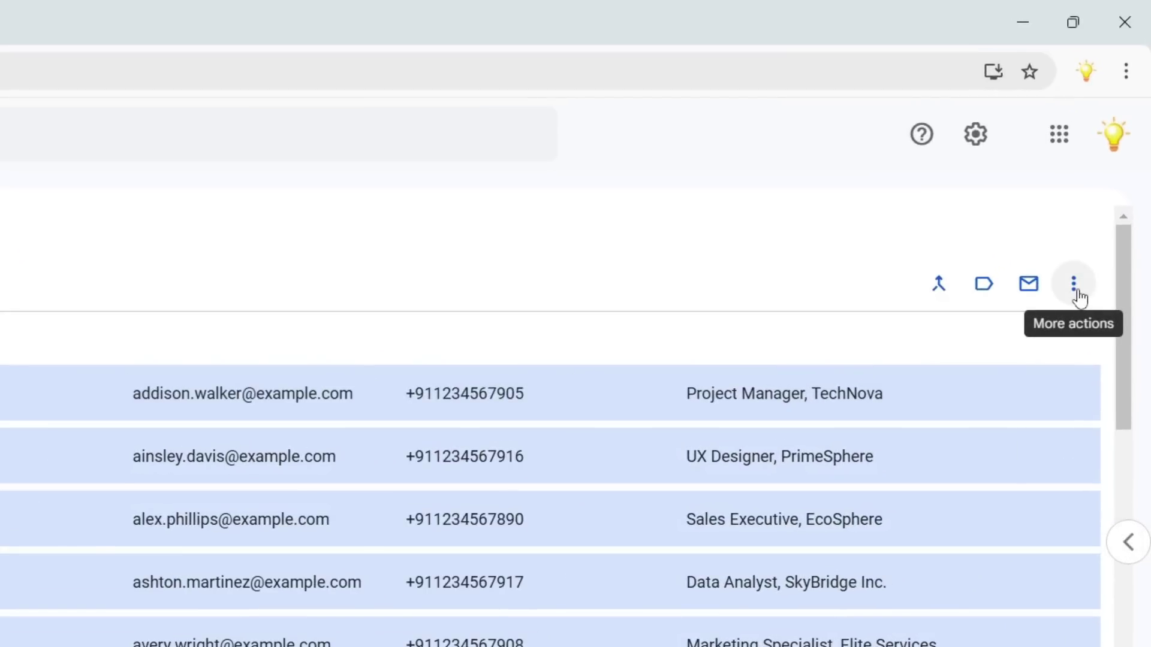
click(1077, 296)
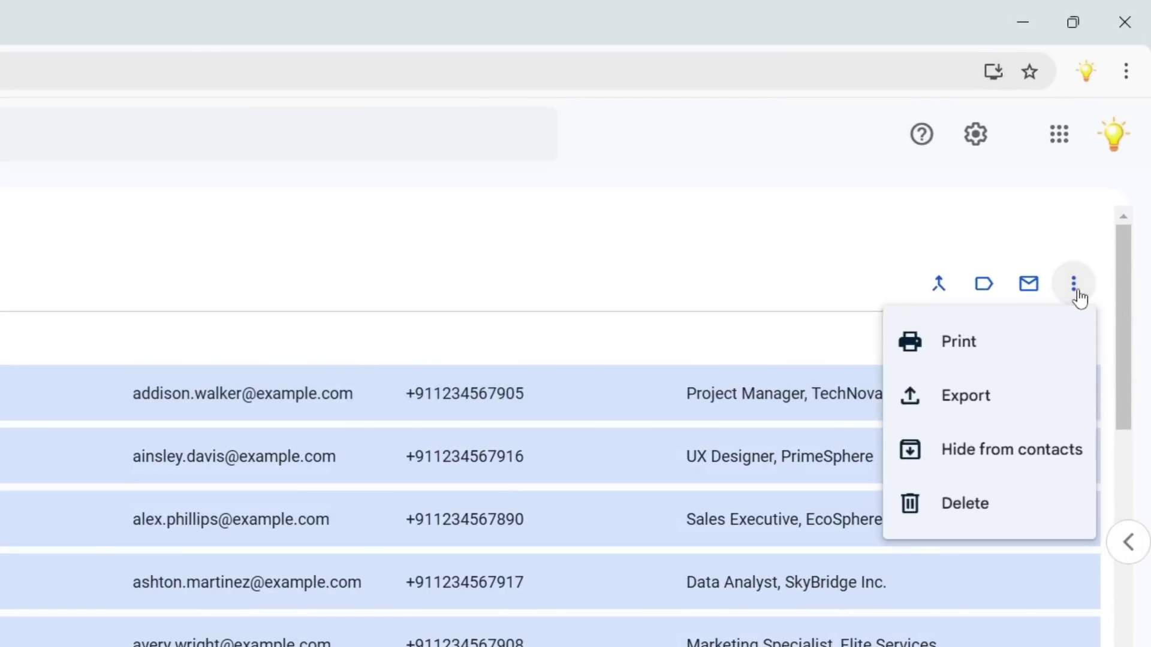
click(1001, 396)
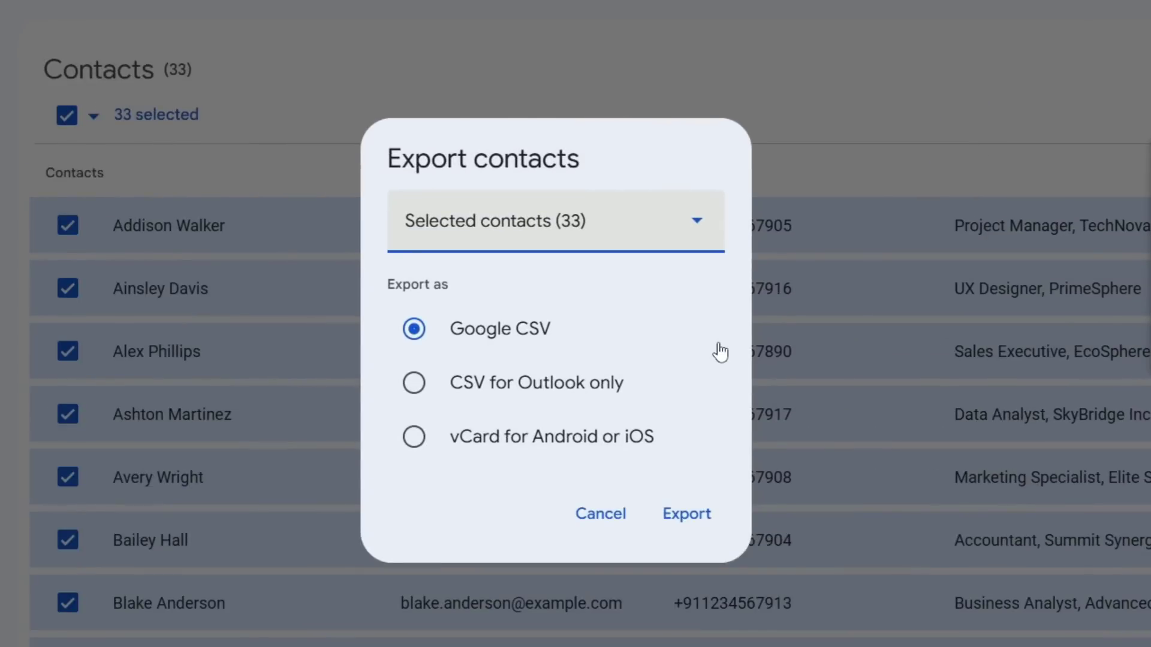
click(416, 441)
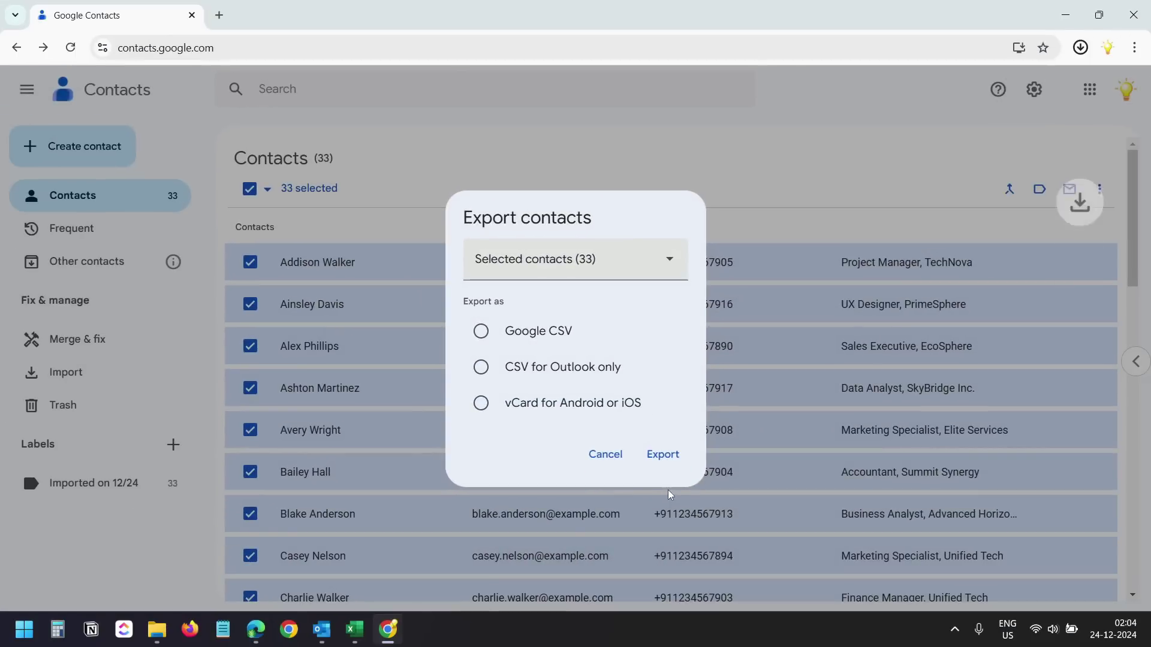
click(677, 542)
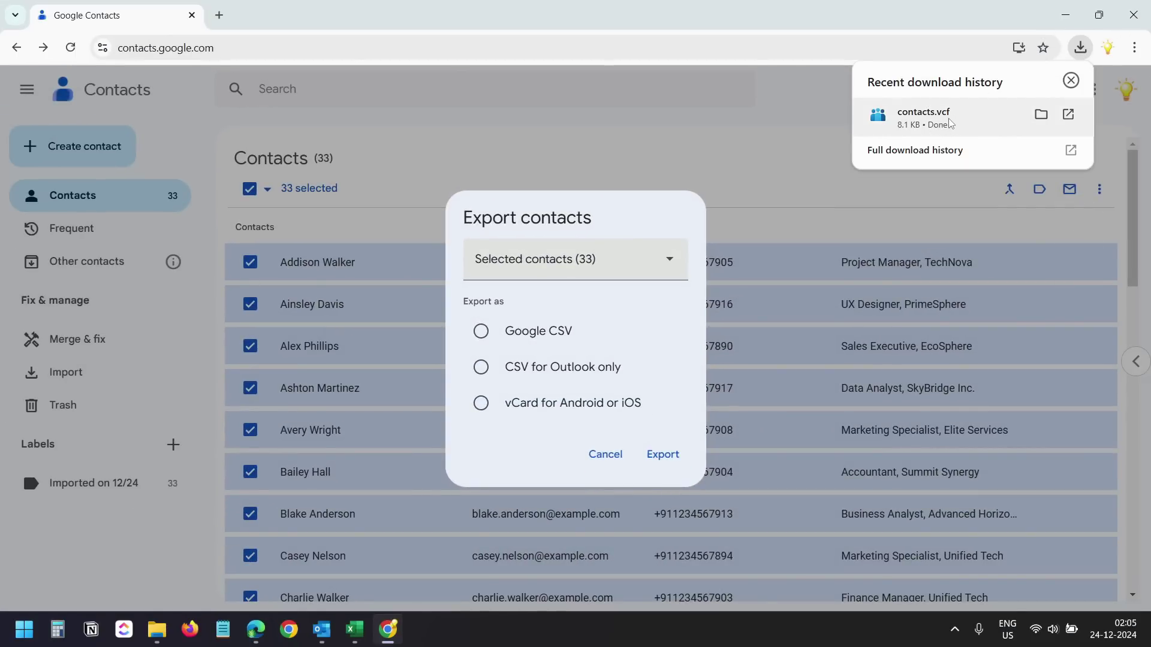
click(156, 629)
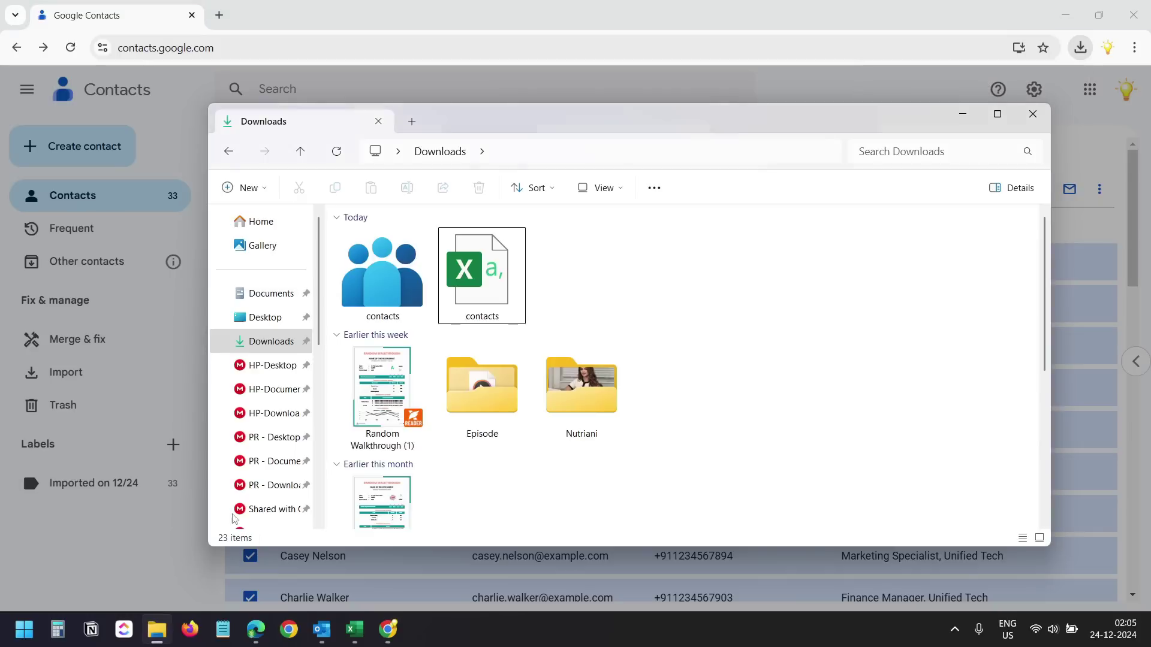
Open the Contacts app from the icloud.com page
click(359, 275)
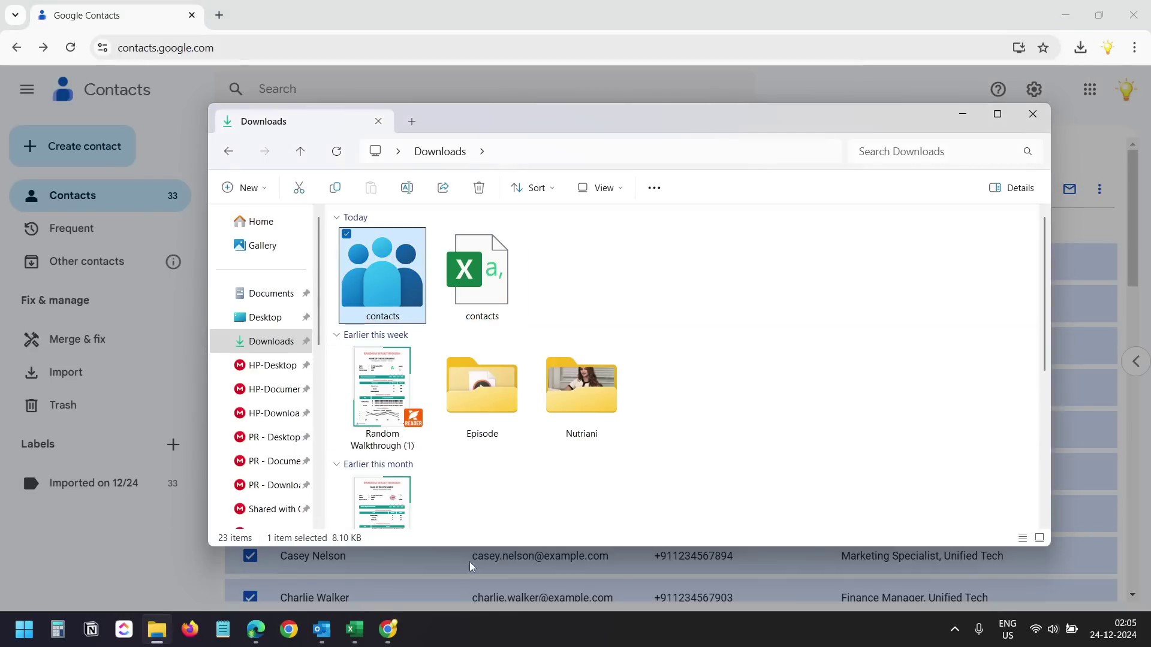
mouse_move(388, 629)
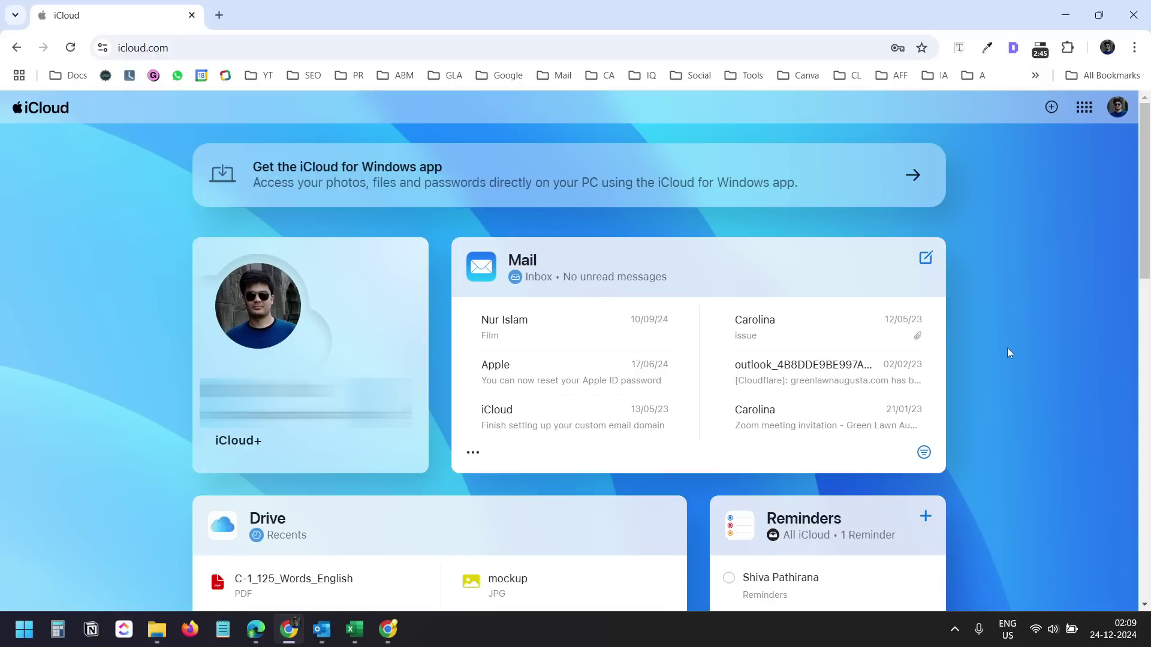
scroll(1007, 353, down, 7)
scroll(1006, 353, up, 1)
scroll(1007, 353, down, 1)
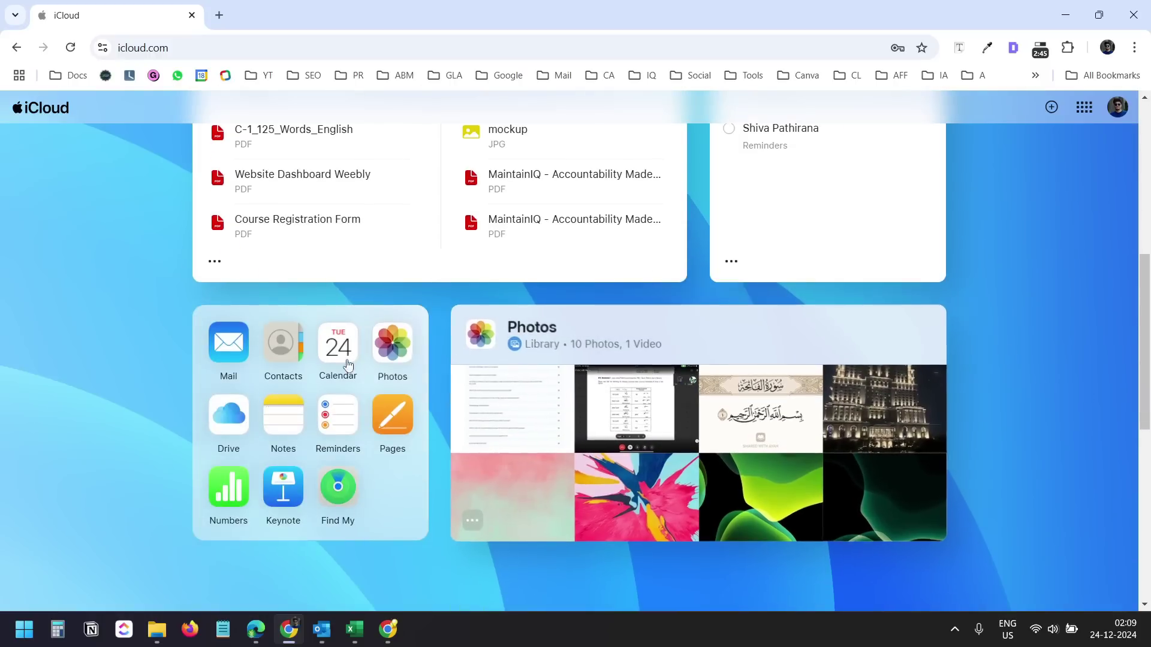
click(286, 357)
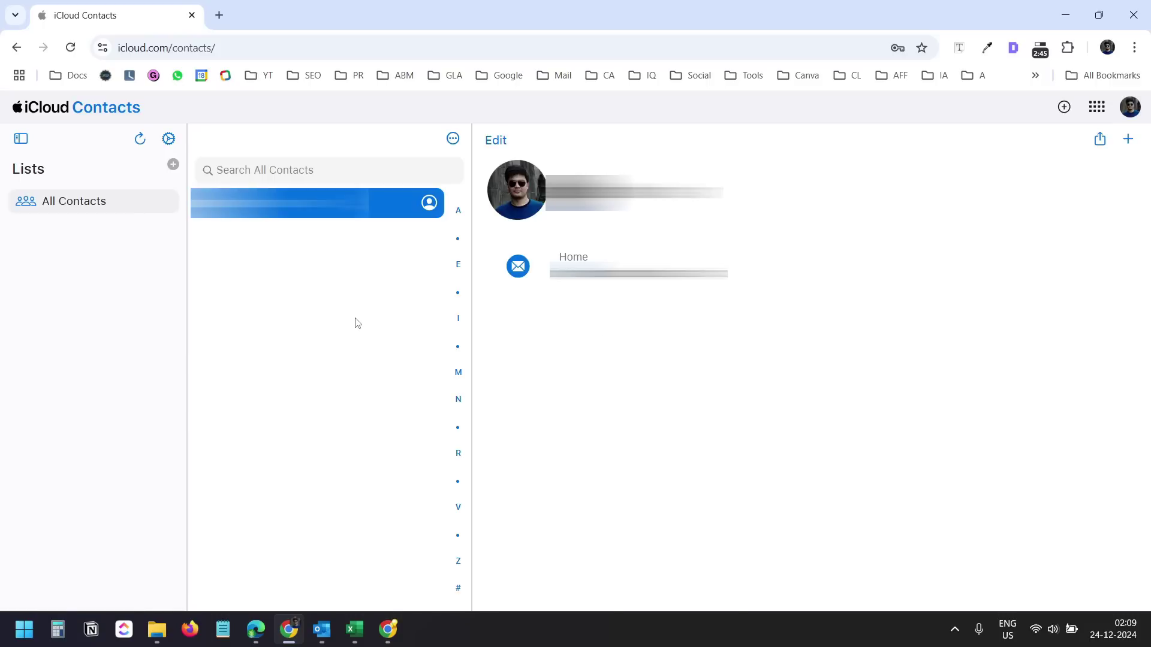
Check the contacts.vcf file in the Downloads folder, then go back to iCloud Contacts
key(alt+Tab)
click(392, 295)
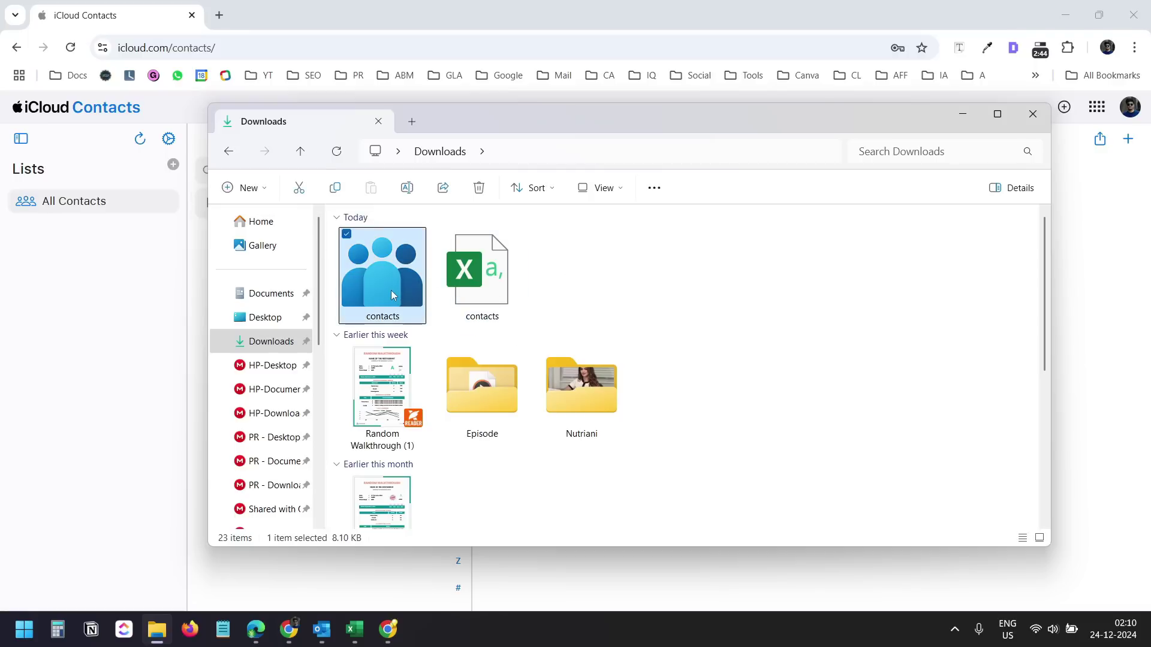
click(546, 279)
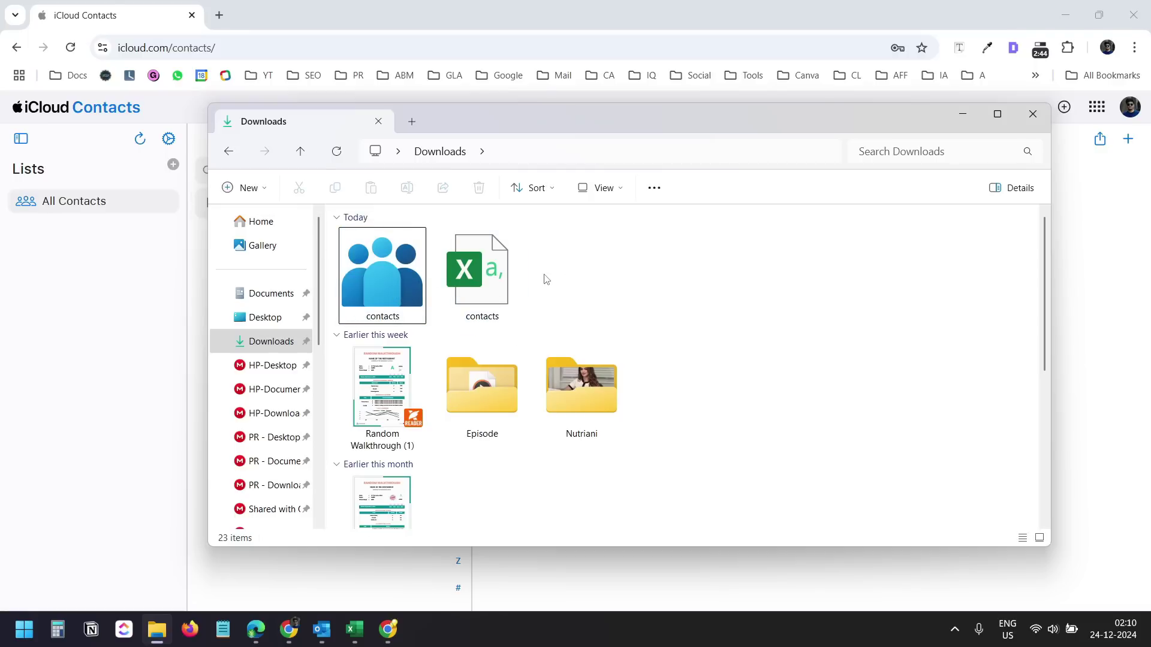
key(alt+Tab)
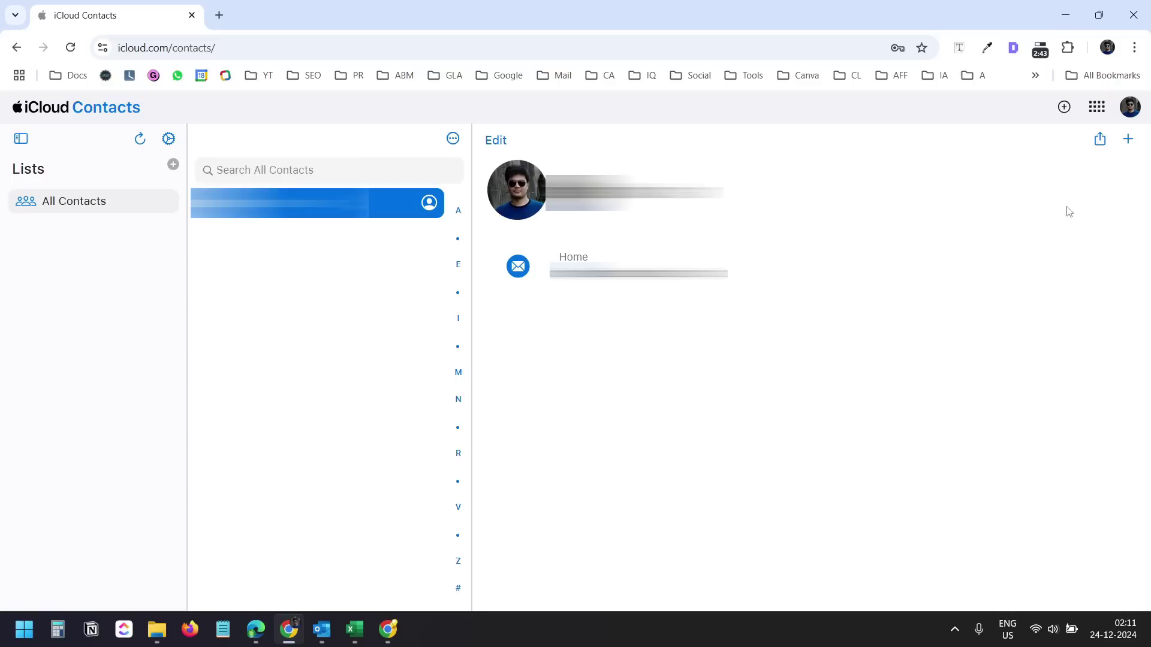
Import the contacts.vcf file from Downloads into iCloud Contacts
click(1134, 147)
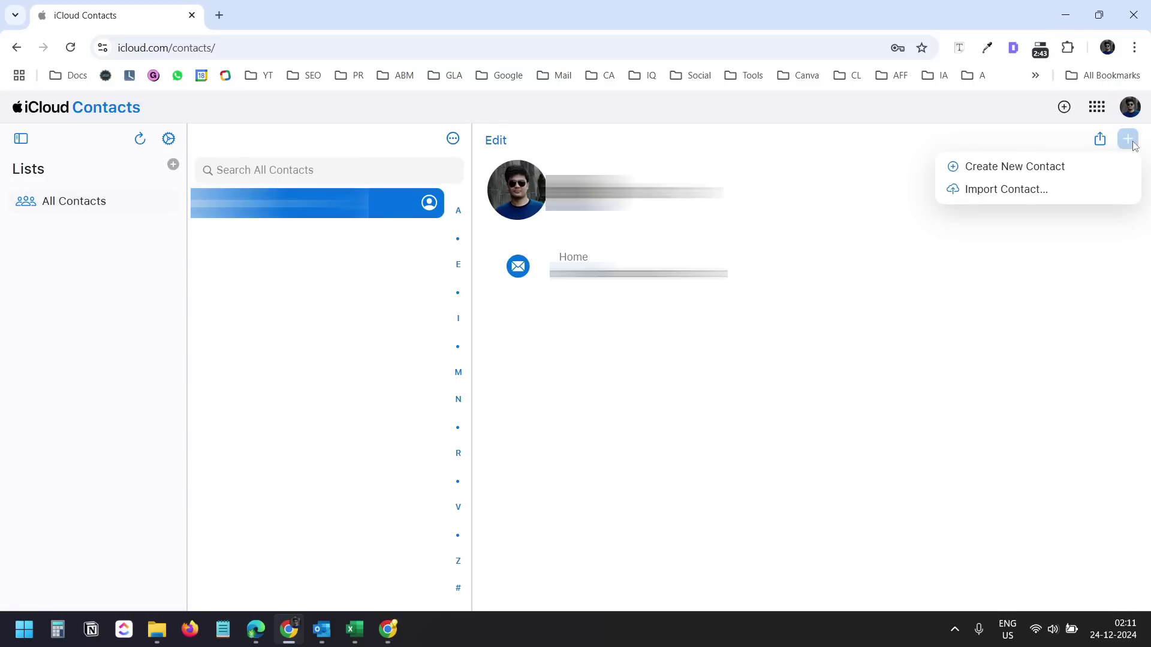
click(1016, 191)
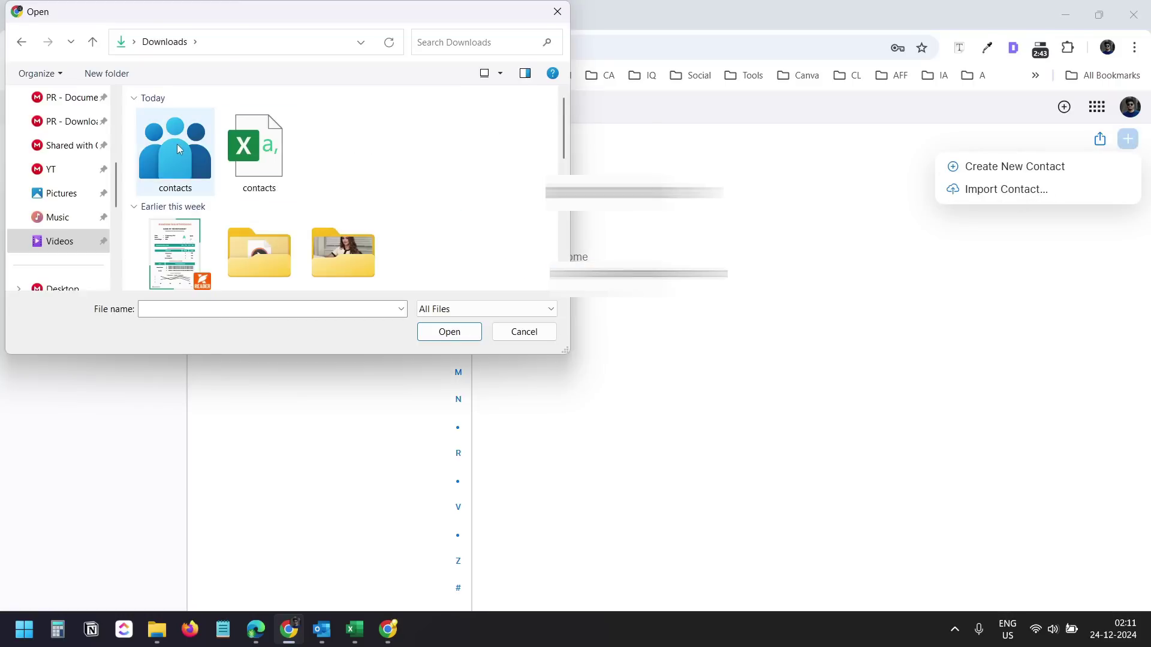
click(179, 149)
click(455, 332)
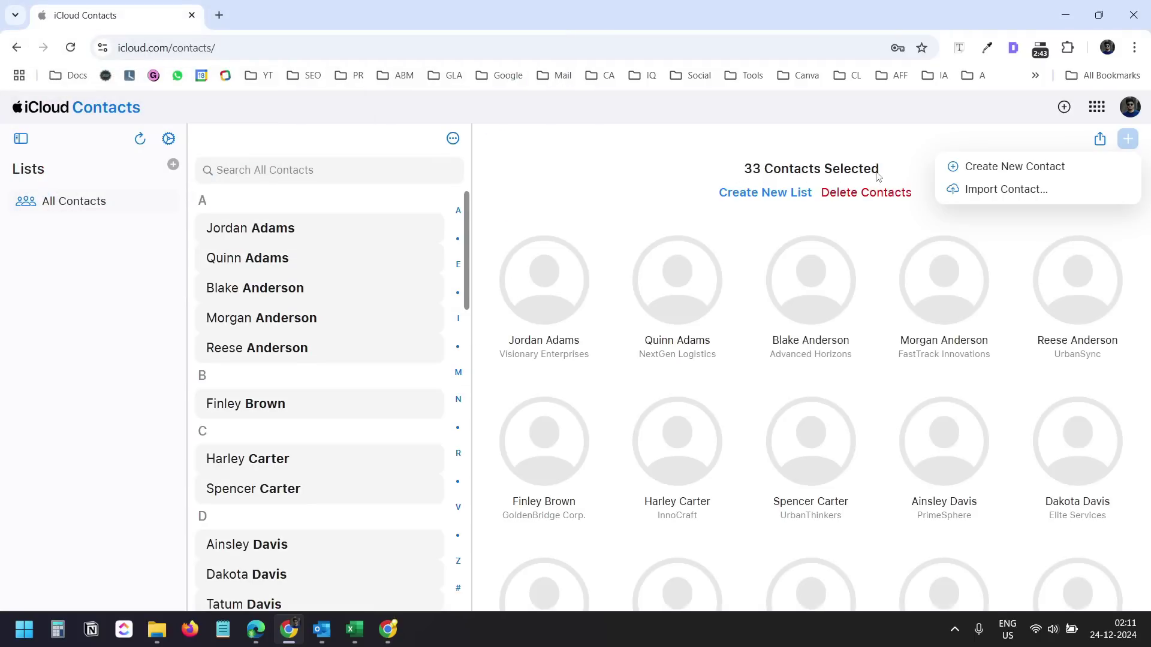
Compare the imported contacts against Outlook's contacts list
key(alt+Tab)
scroll(387, 443, down, 5)
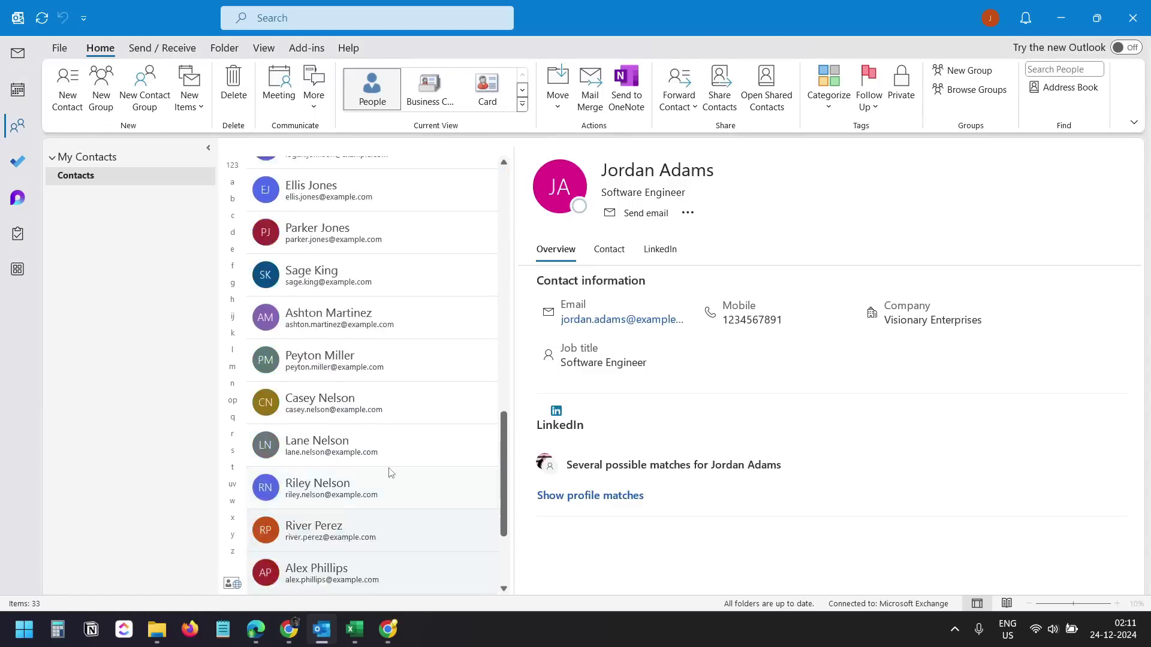
key(alt+Tab)
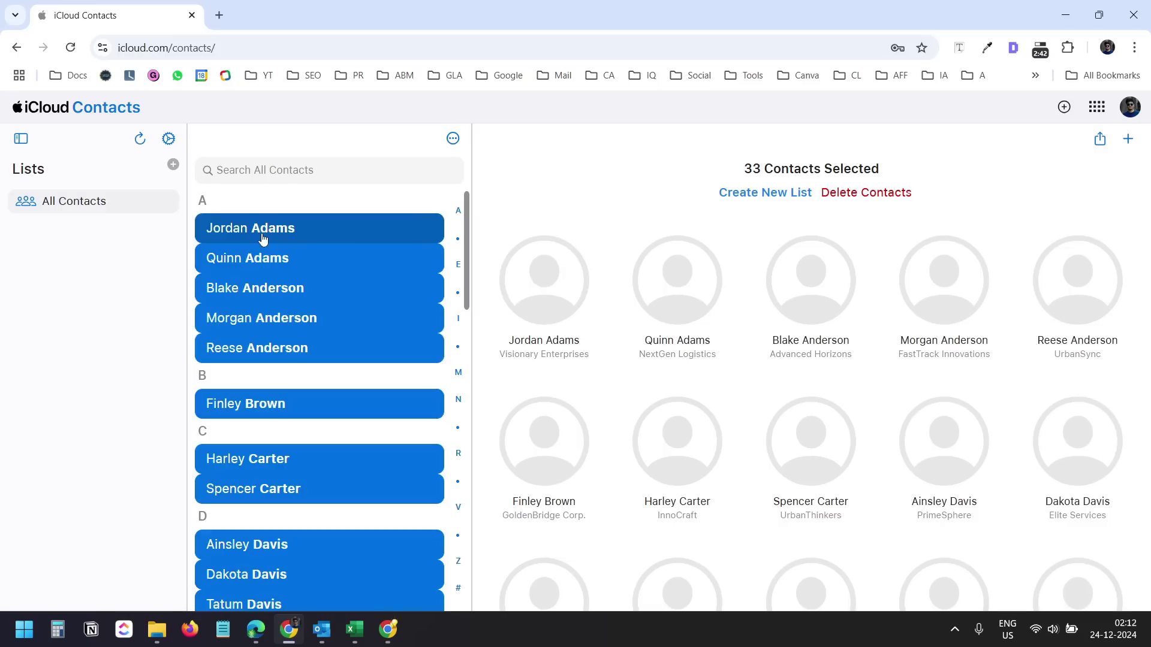
Open the first imported contact's edit form, confirm its email is labelled Work, then close it
click(262, 237)
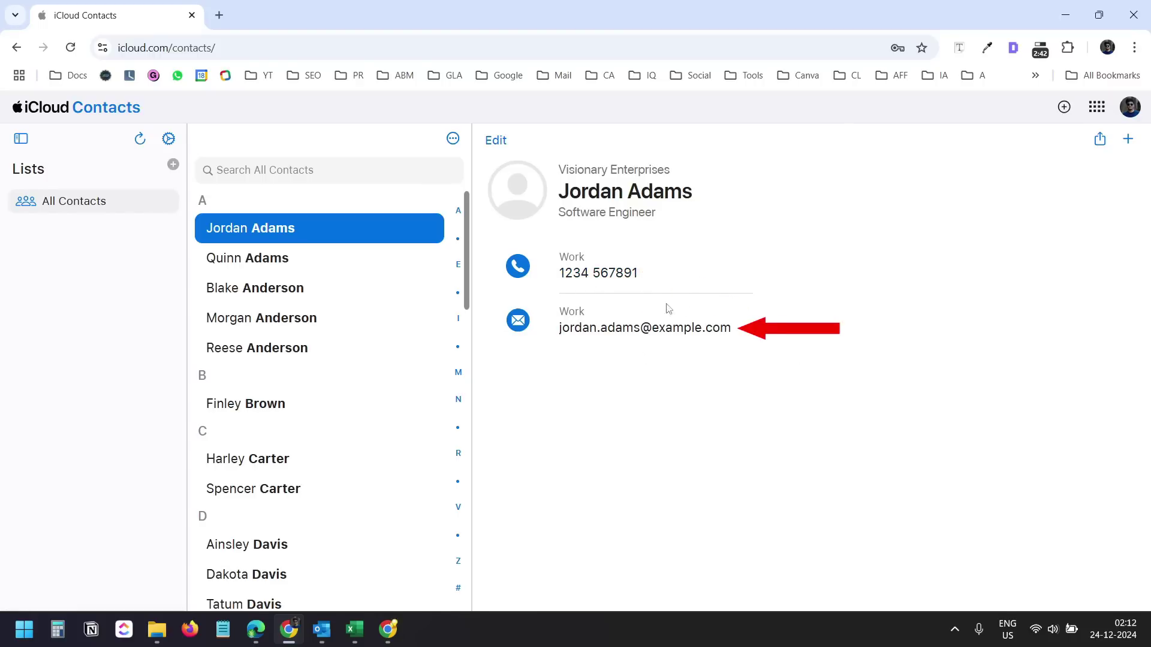
click(497, 142)
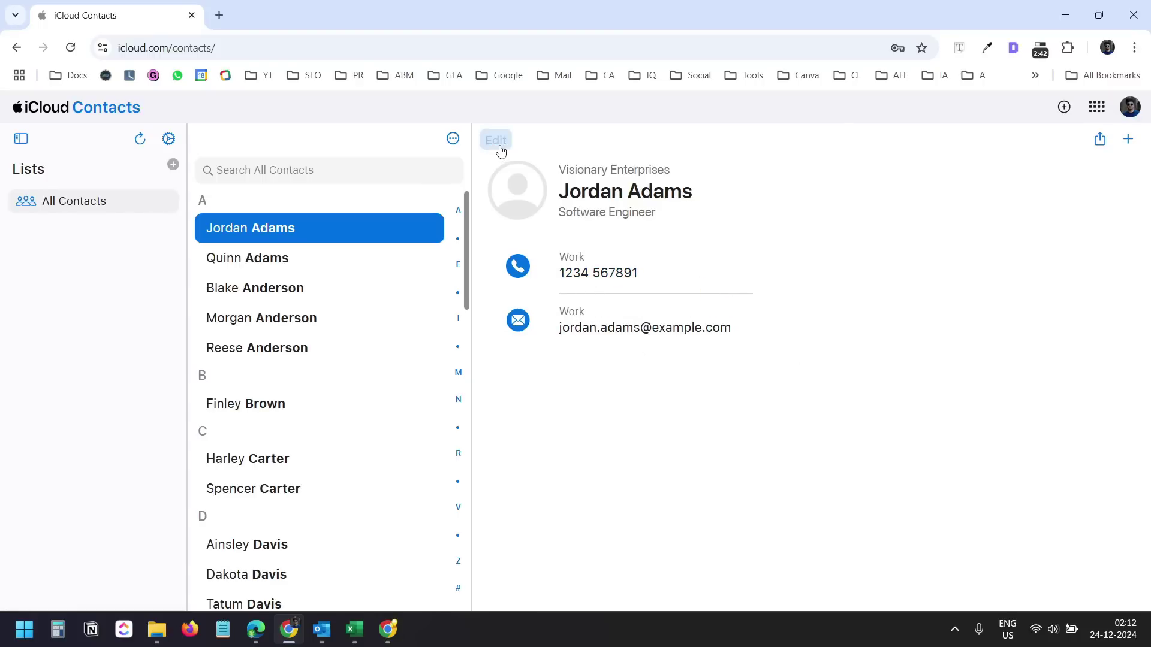
scroll(516, 482, down, 2)
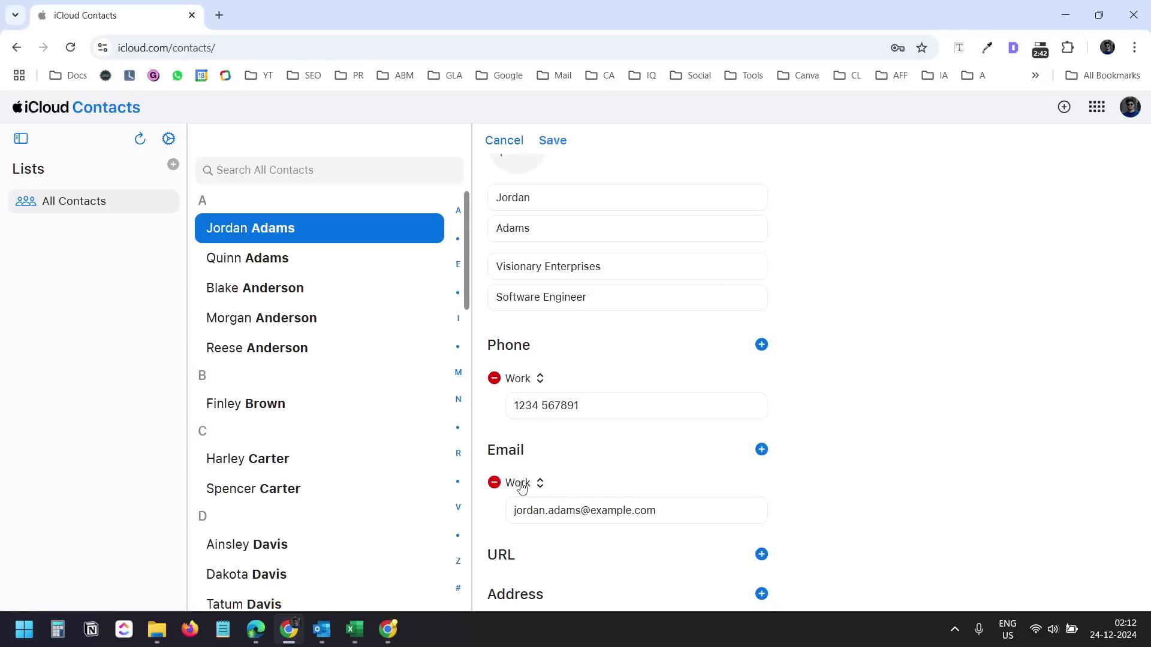
click(521, 484)
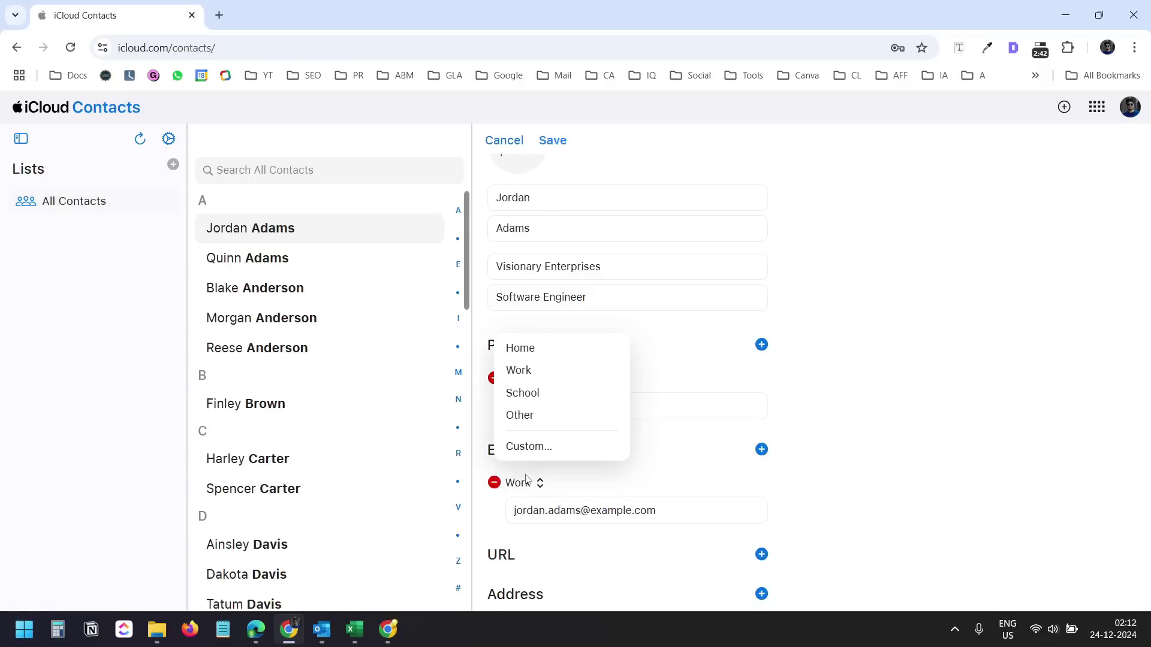
click(687, 483)
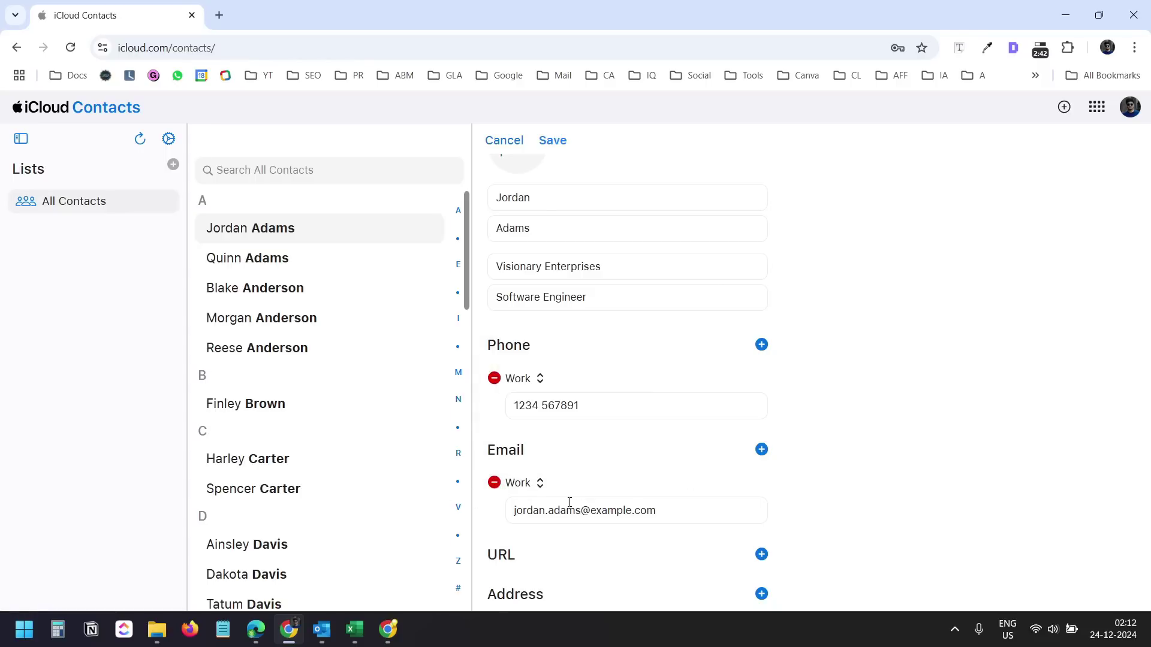
click(547, 141)
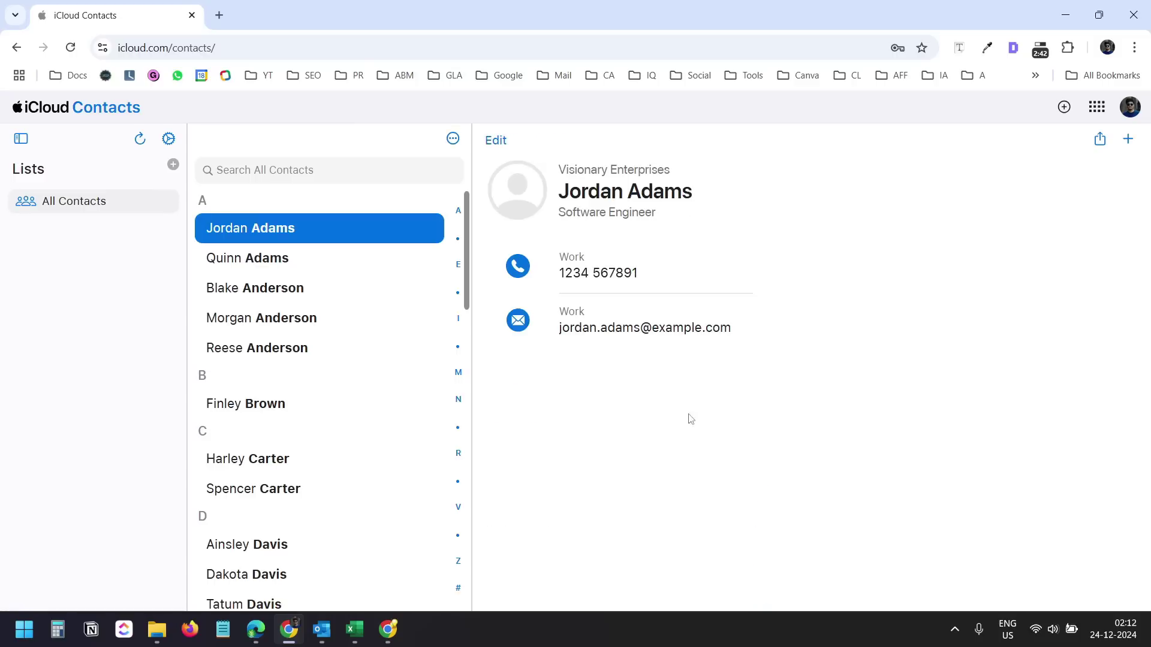
scroll(318, 394, down, 8)
scroll(361, 432, up, 5)
View the iPhone's All iCloud list with its 34 synced contacts
scroll(361, 432, up, 3)
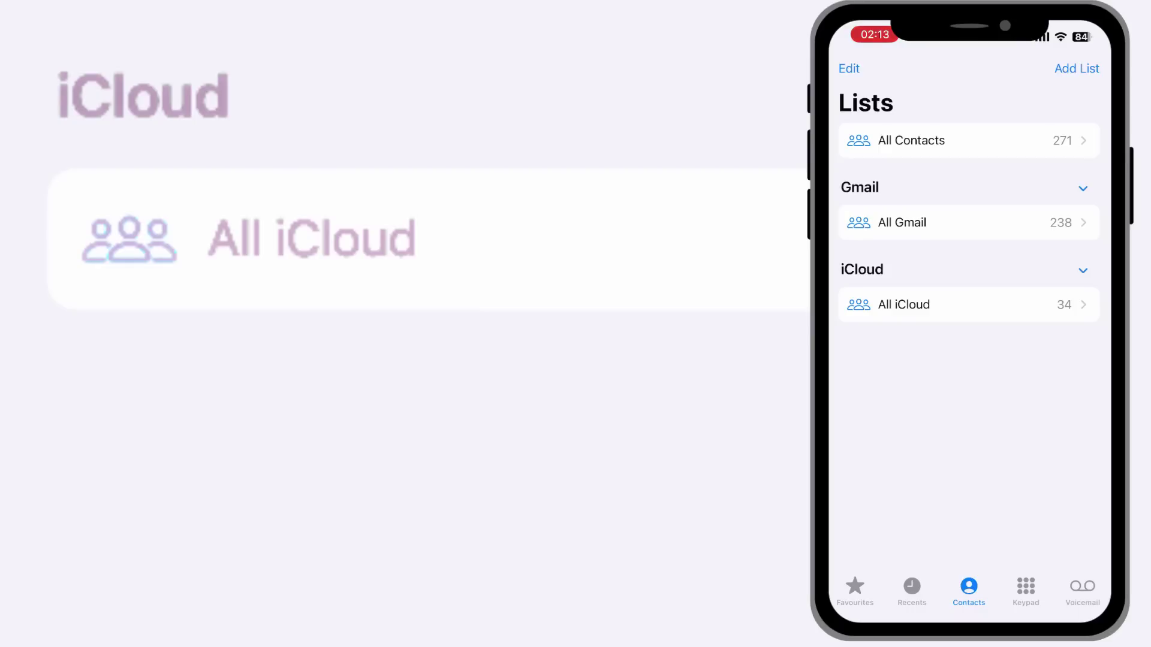